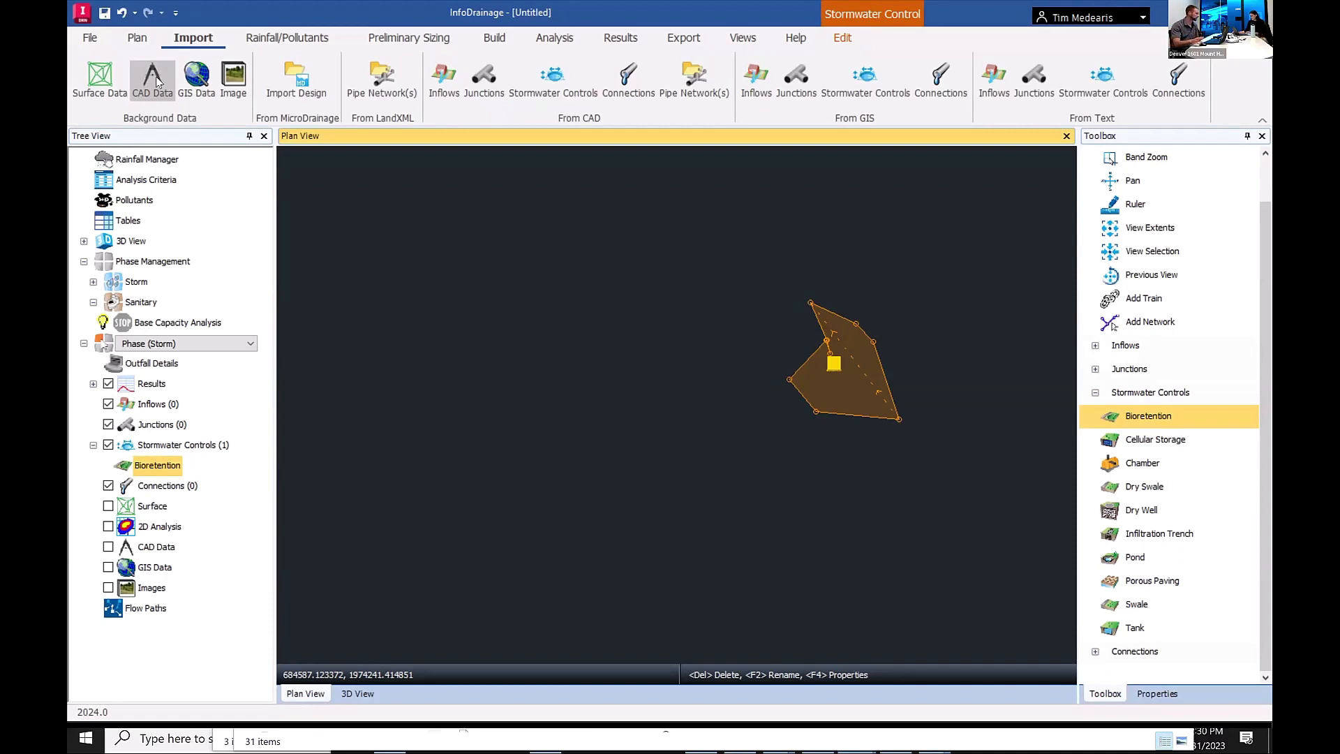
# Import the "eg small contours" surface from the LandXML file in the Simple Deluge Example_Deluge folder and re-triangulate it.
pyautogui.click(99, 79)
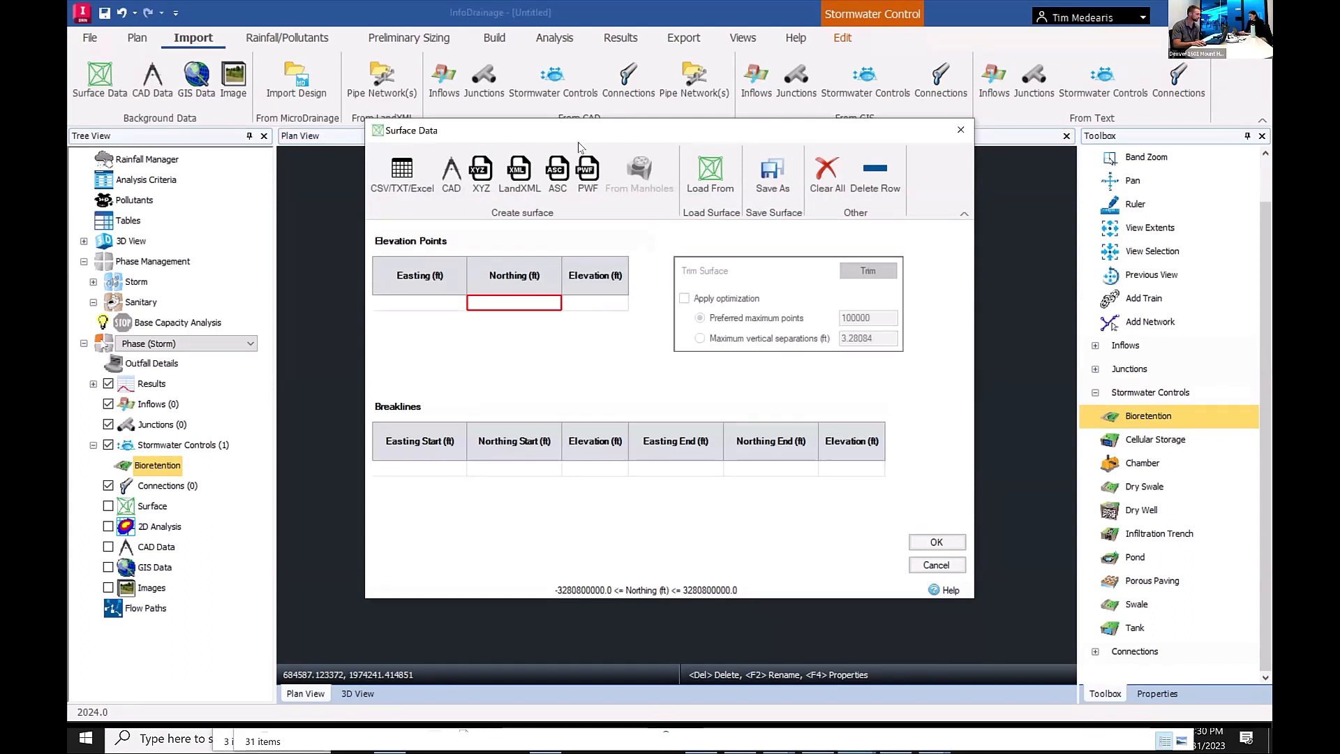
pyautogui.moveTo(545, 132); pyautogui.dragTo(588, 130)
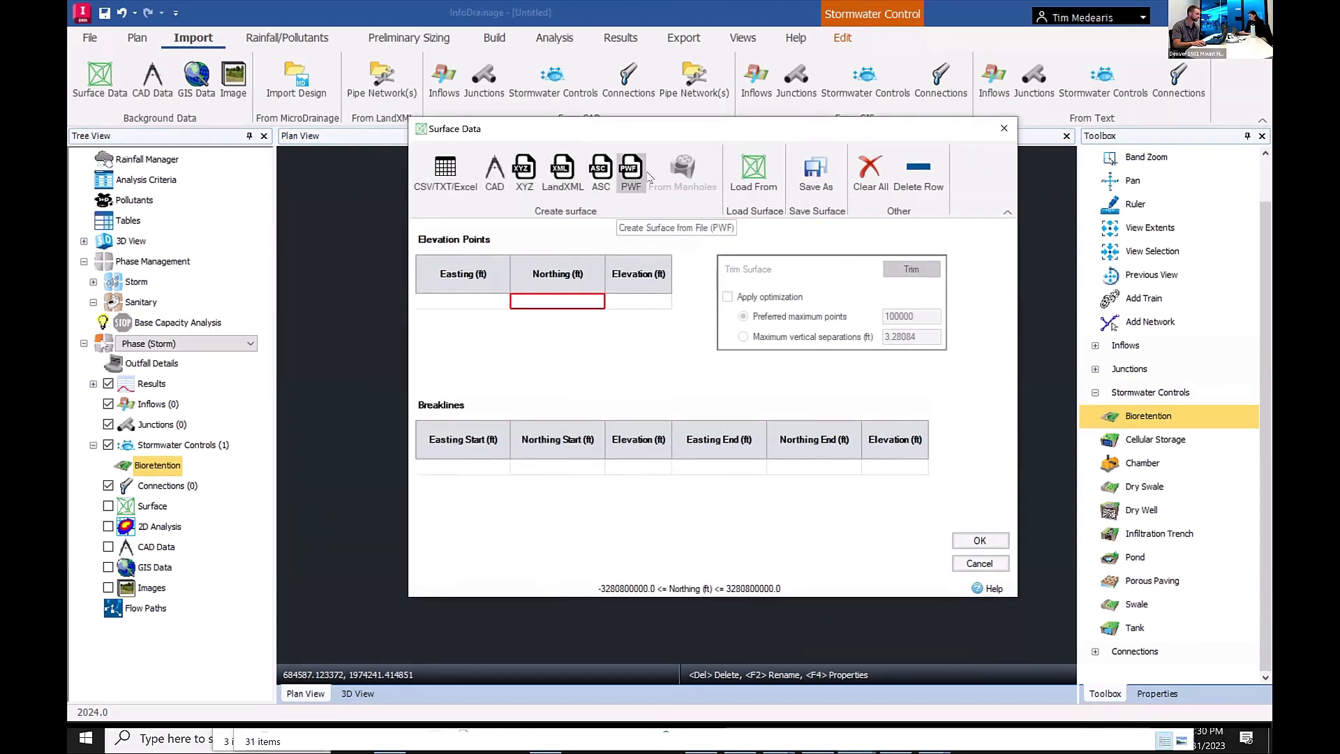
pyautogui.click(561, 174)
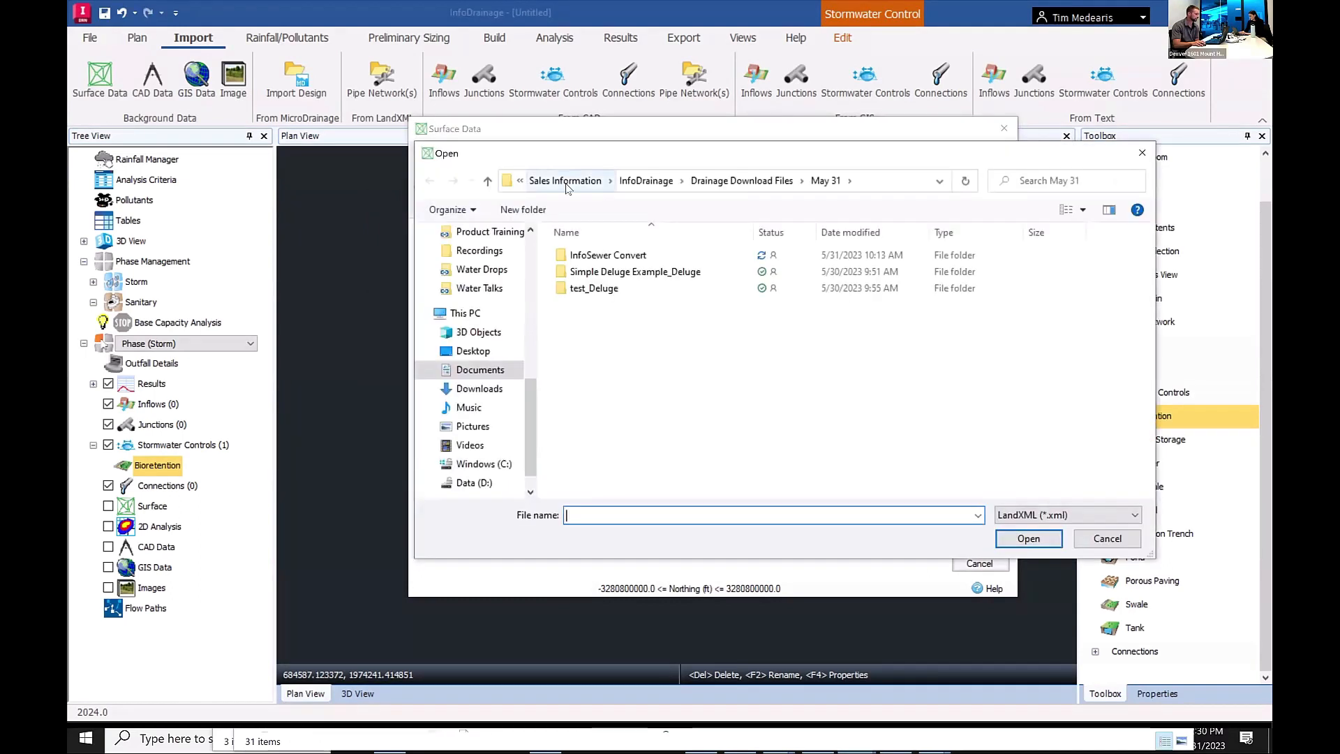
pyautogui.click(601, 276)
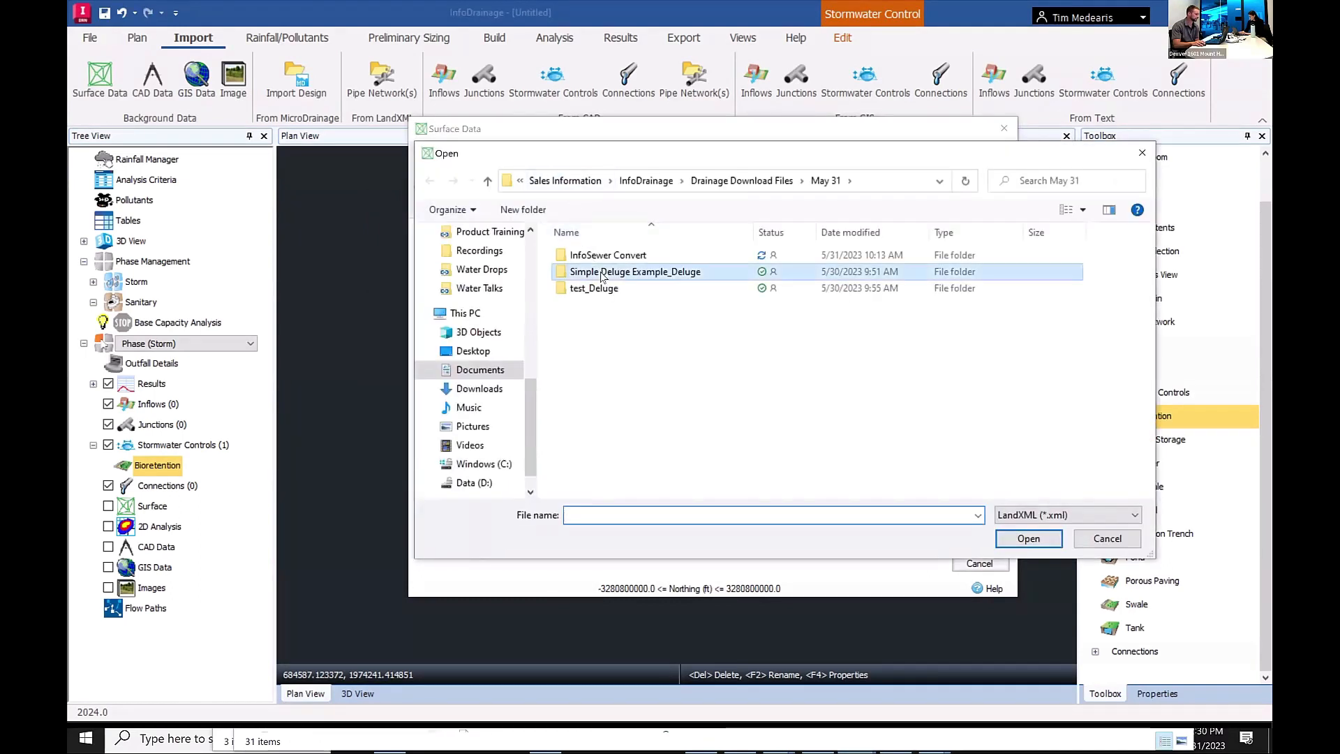
pyautogui.doubleClick(601, 277)
pyautogui.click(603, 279)
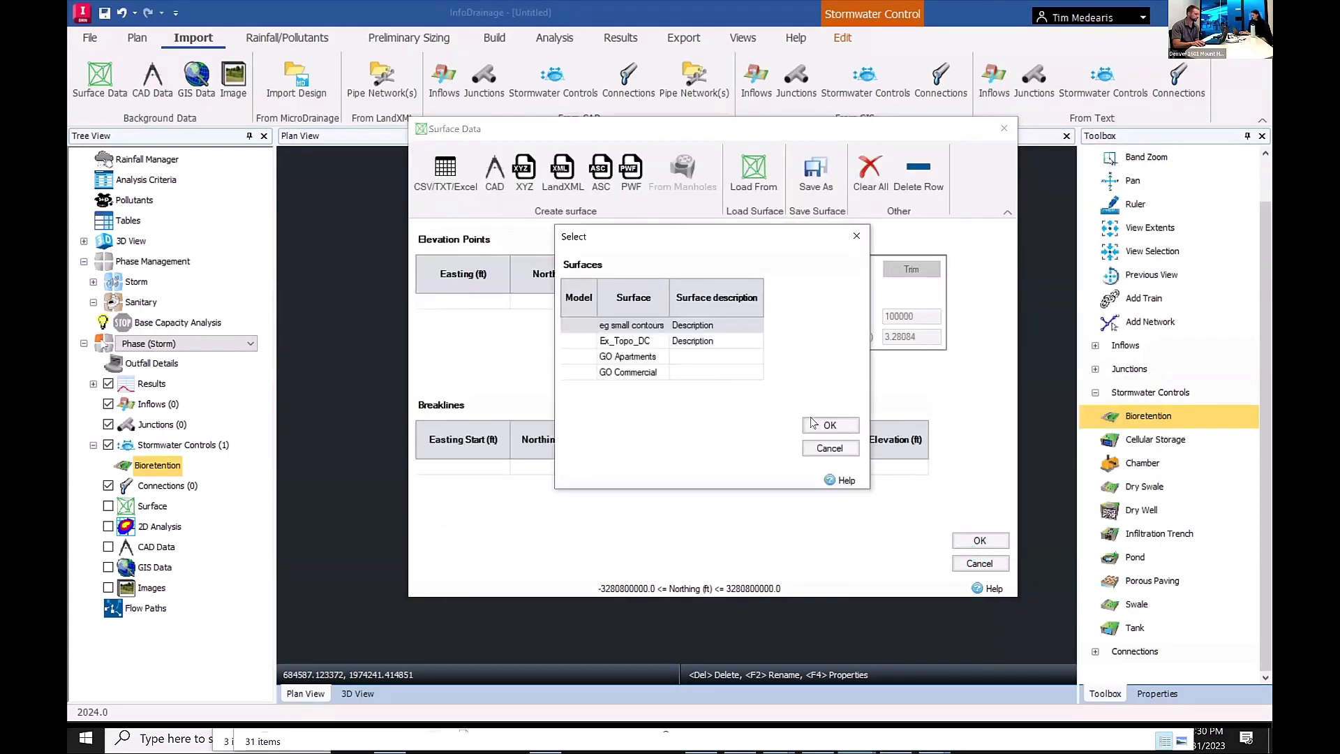
pyautogui.click(823, 424)
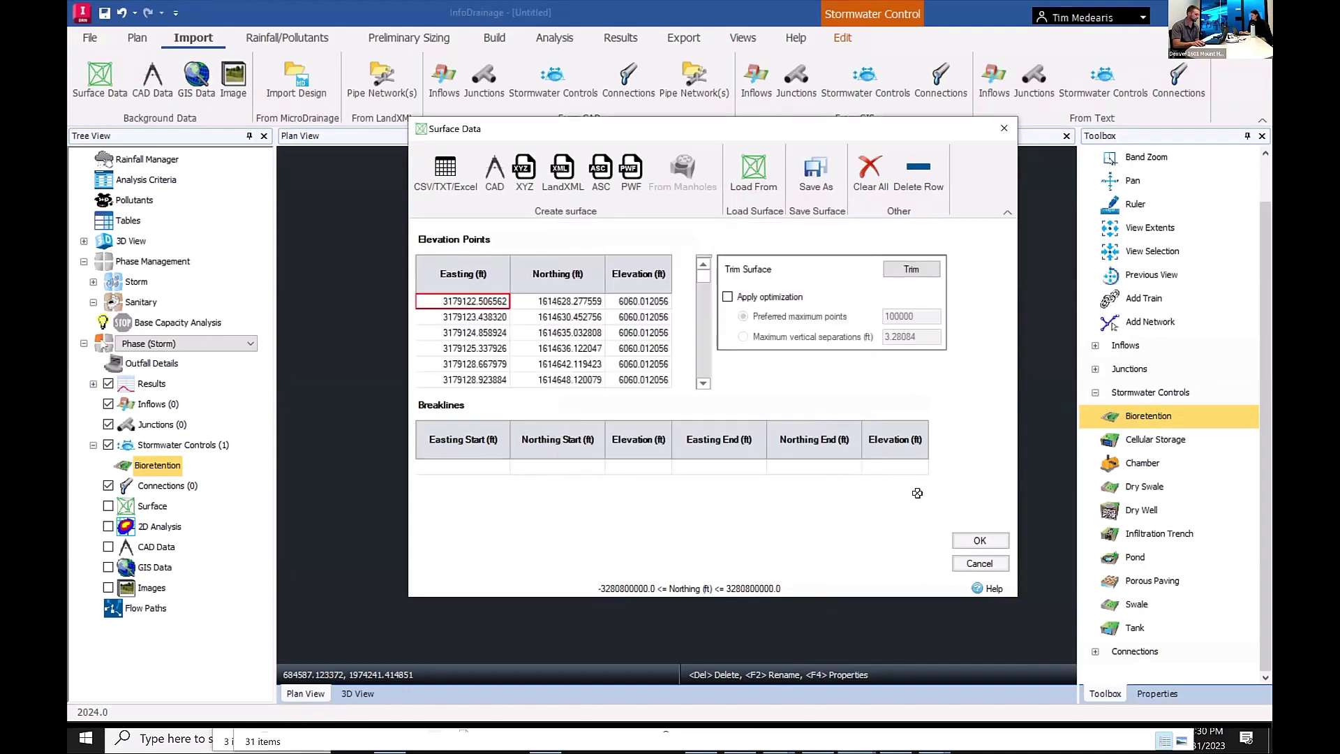
pyautogui.click(980, 540)
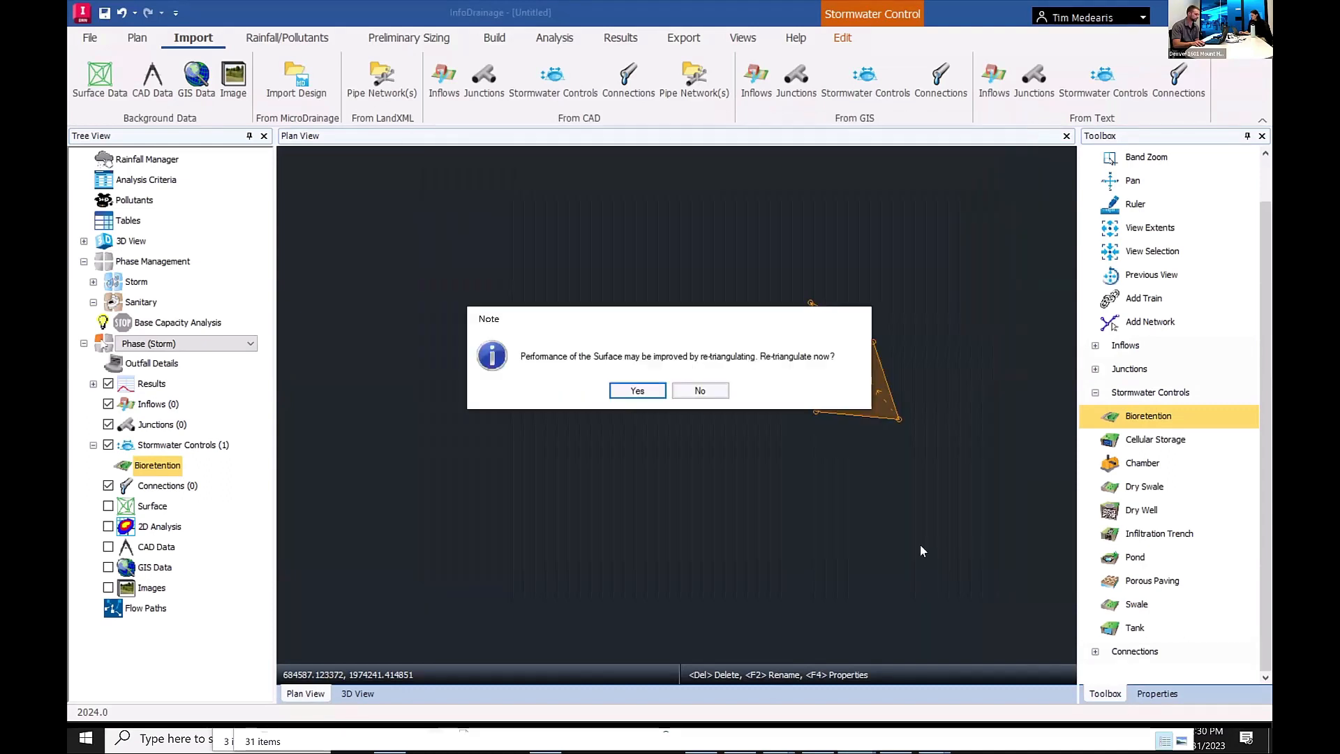
pyautogui.click(657, 395)
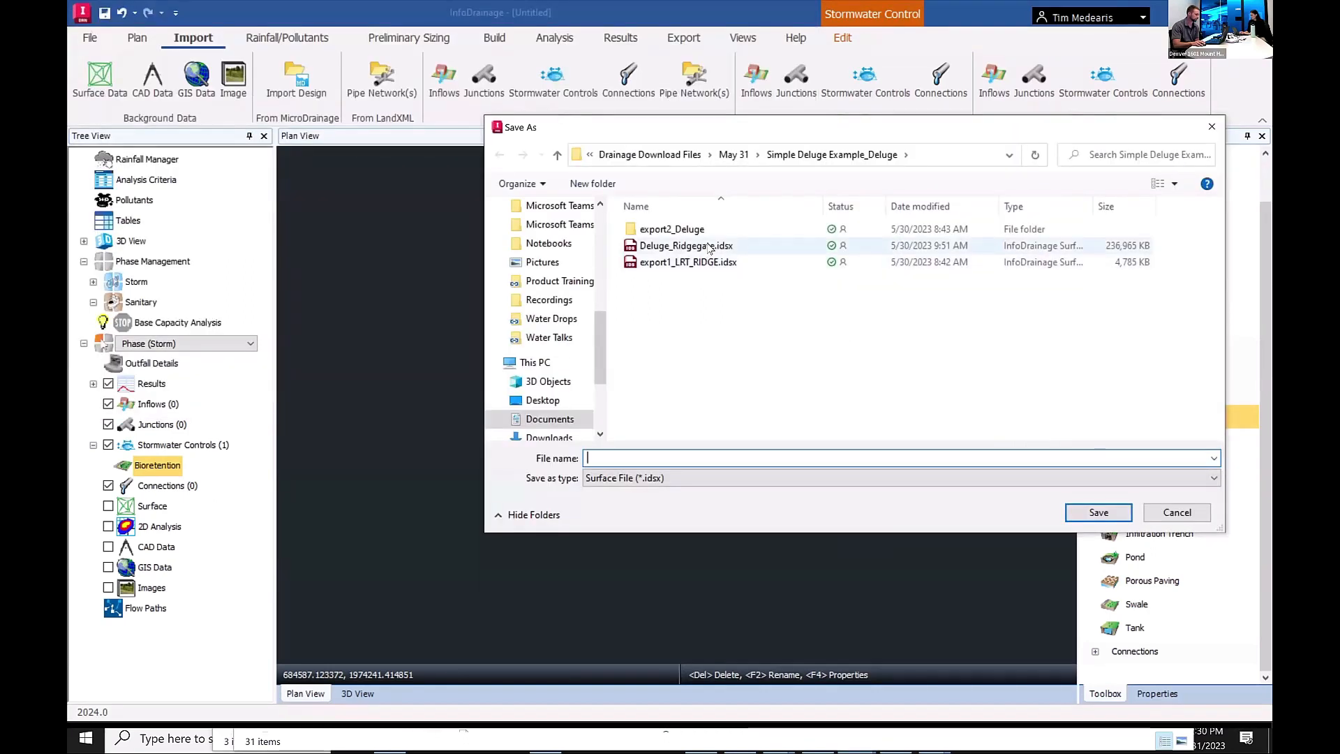
# Save the surface over the existing Deluge_Ridgegate.idsx file and update all existing exceedance and cover elevations from it.
pyautogui.click(715, 250)
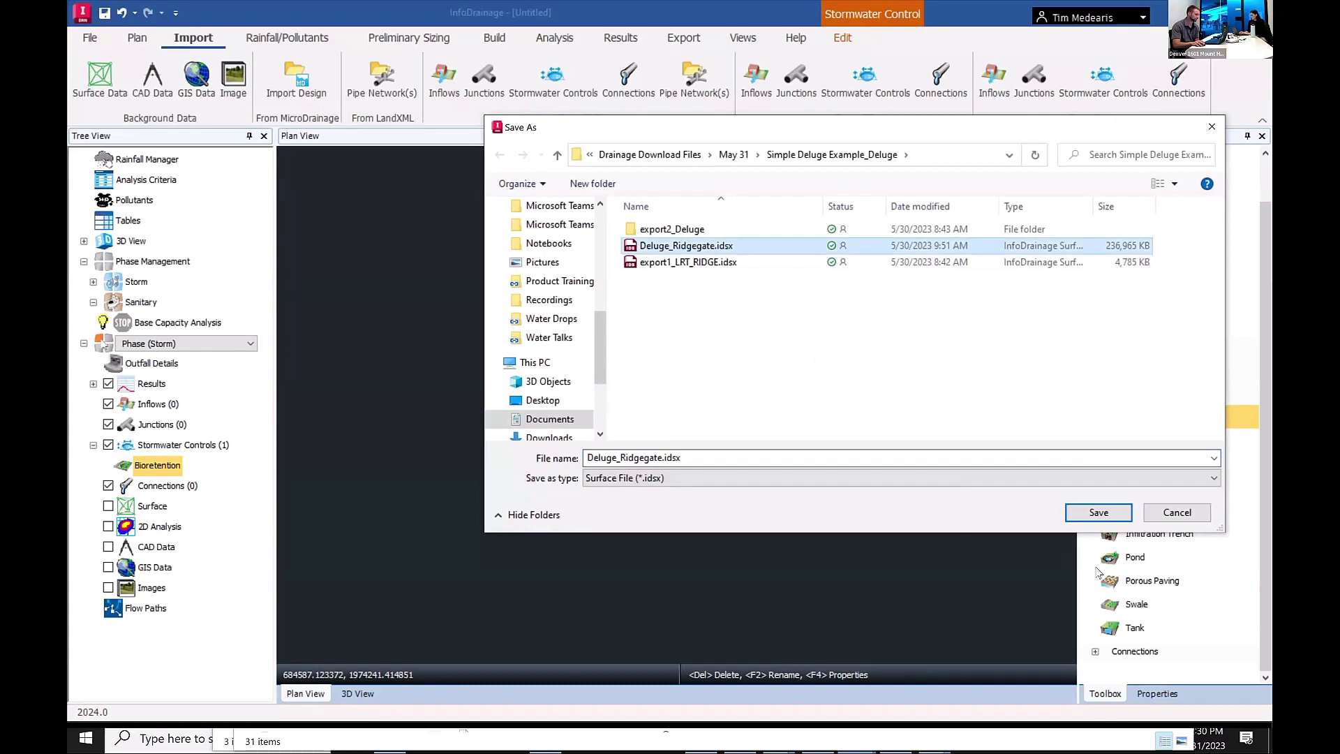
pyautogui.click(1097, 513)
pyautogui.click(704, 374)
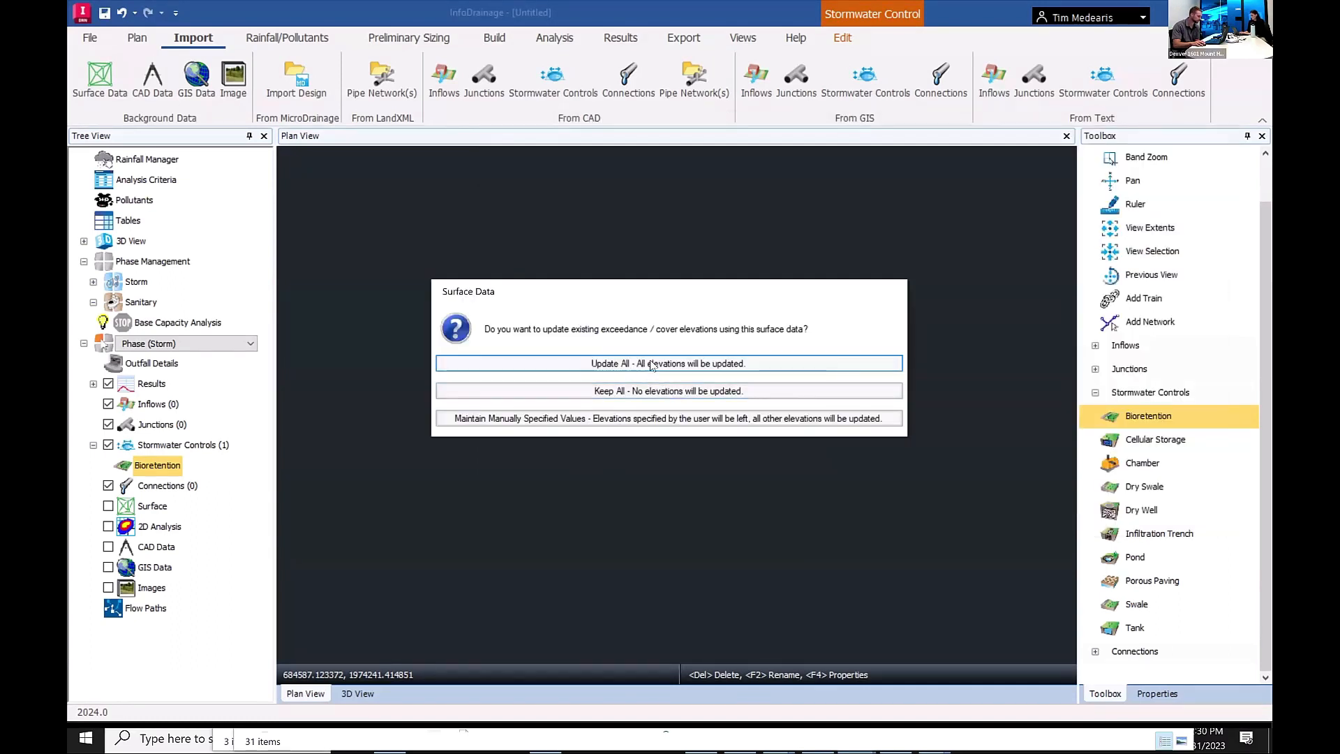
pyautogui.click(650, 365)
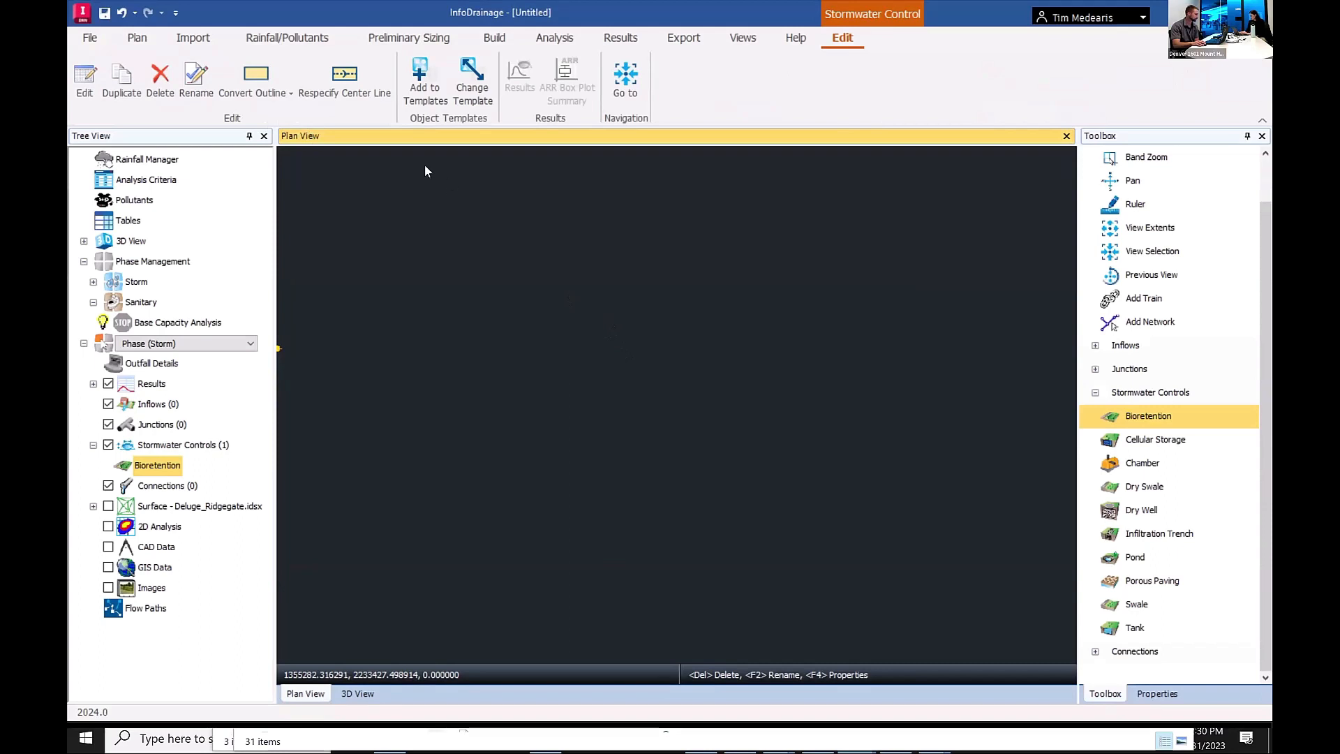
# Turn on the display of the Deluge_Ridgegate.idsx surface in the plan.
pyautogui.click(108, 506)
pyautogui.click(164, 510)
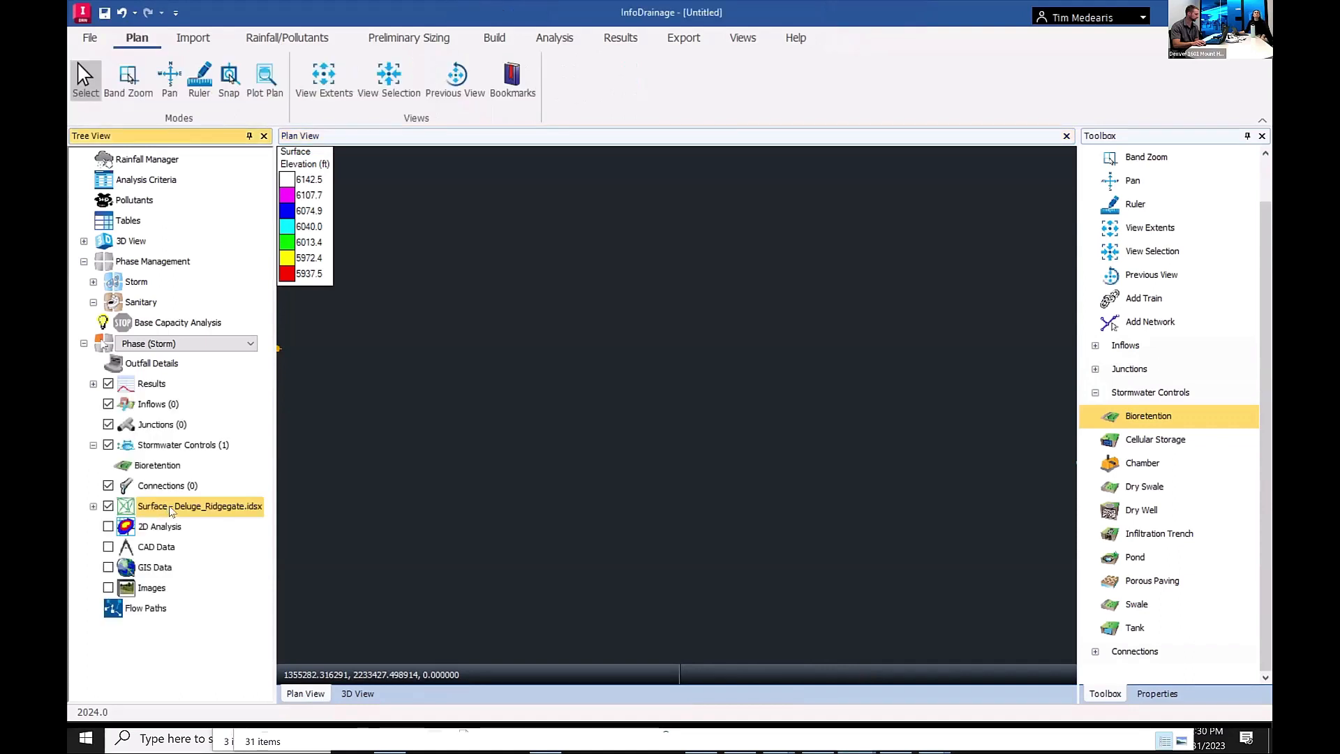
pyautogui.rightClick(171, 511)
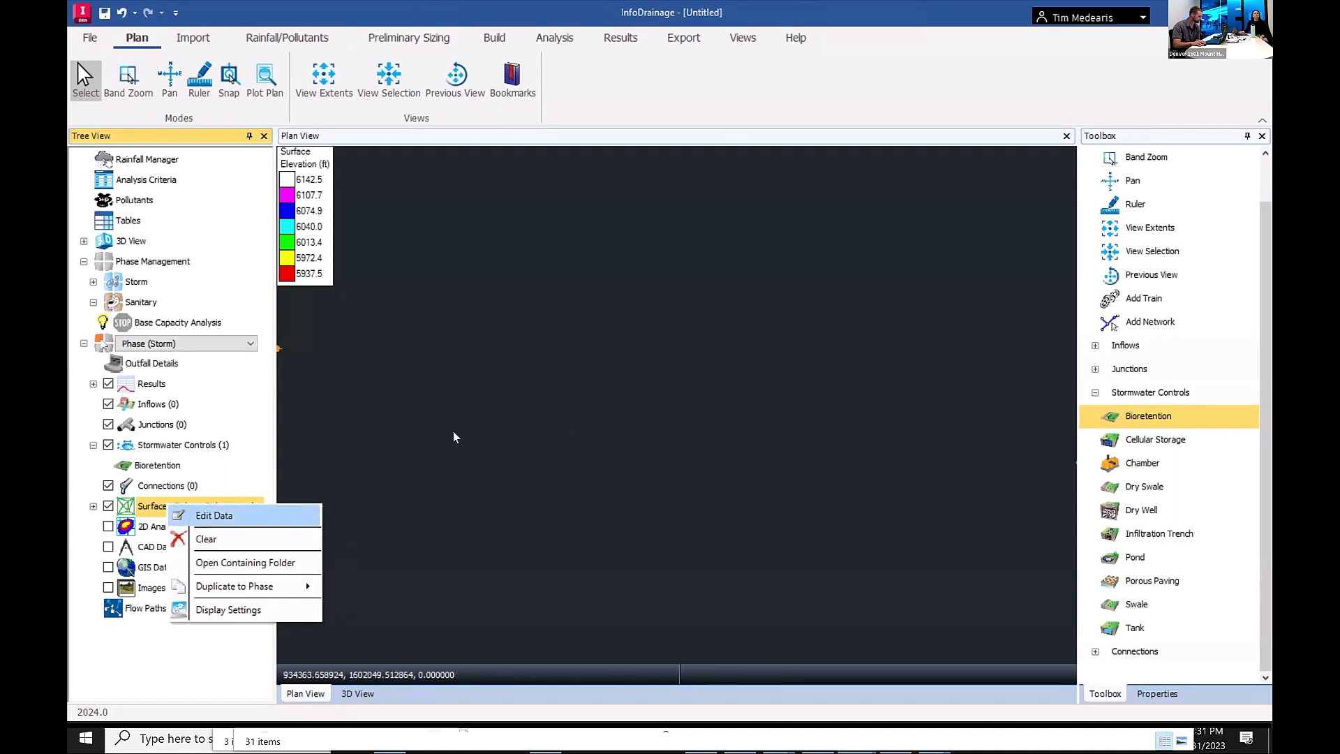
pyautogui.rightClick(484, 412)
pyautogui.click(372, 367)
# Delete the bioretention stormwater control from the plan and fit the view to the full extents.
pyautogui.moveTo(333, 361); pyautogui.dragTo(493, 364, button='middle')
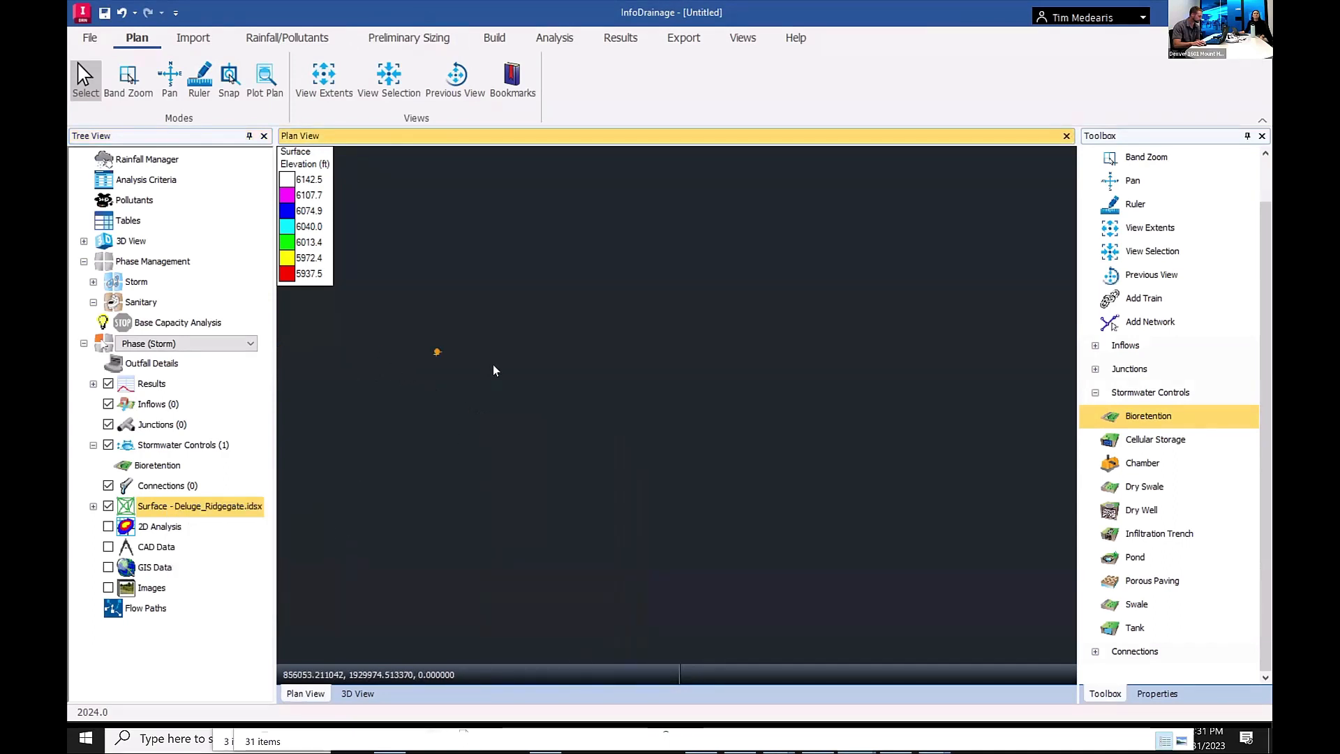
pyautogui.scroll(3, 433, 350)
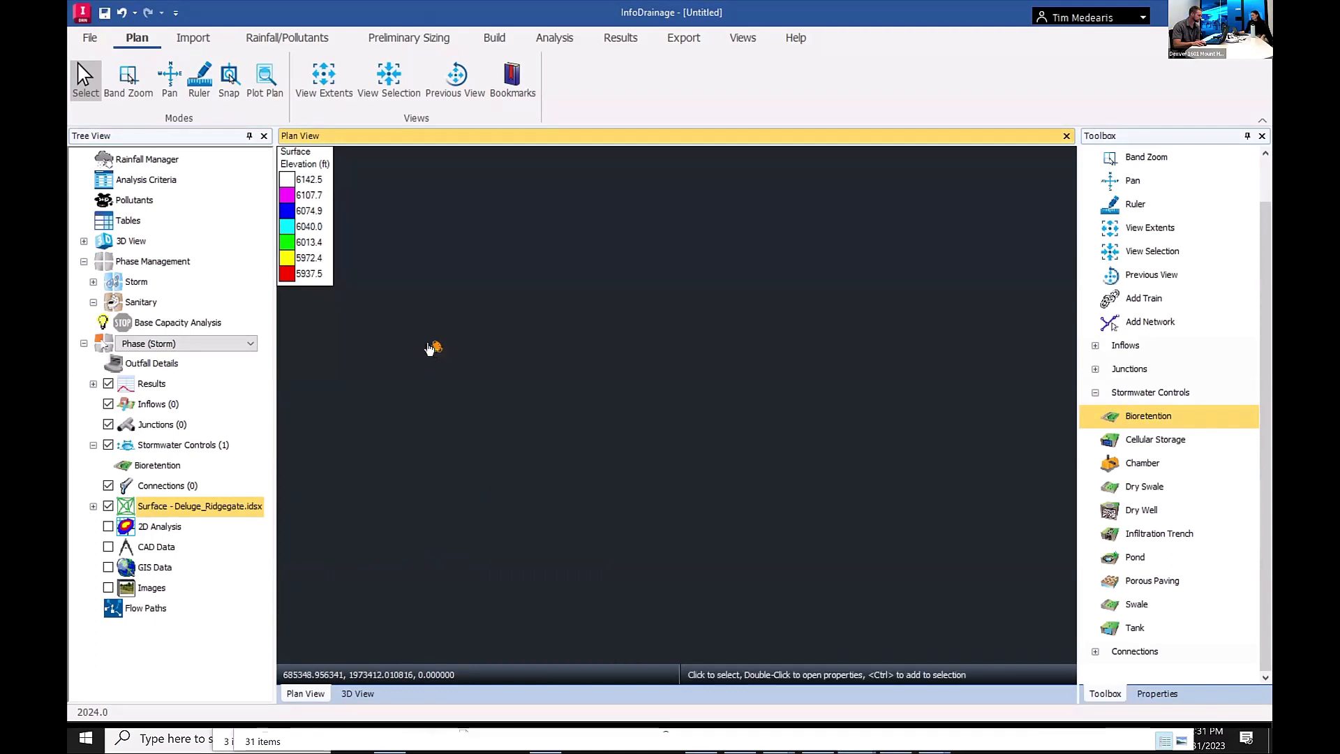
pyautogui.scroll(3, 437, 351)
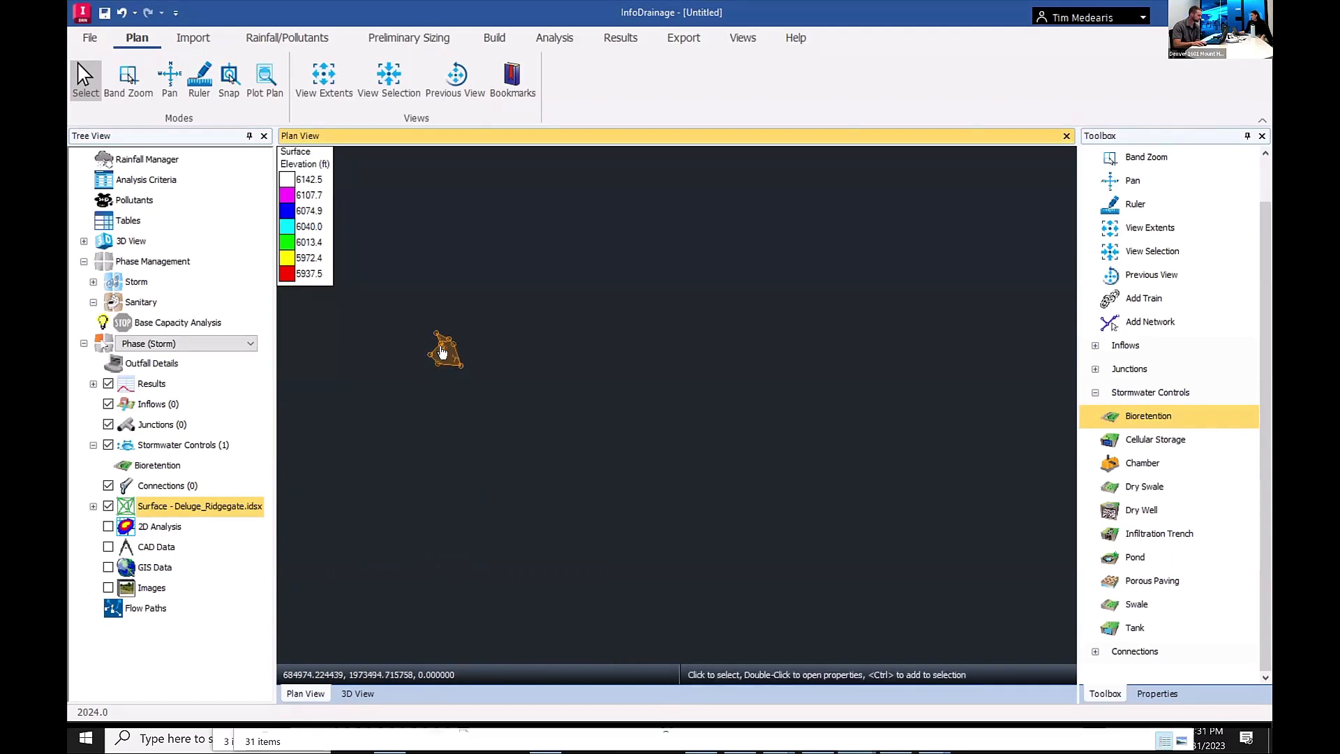
pyautogui.scroll(-3, 442, 352)
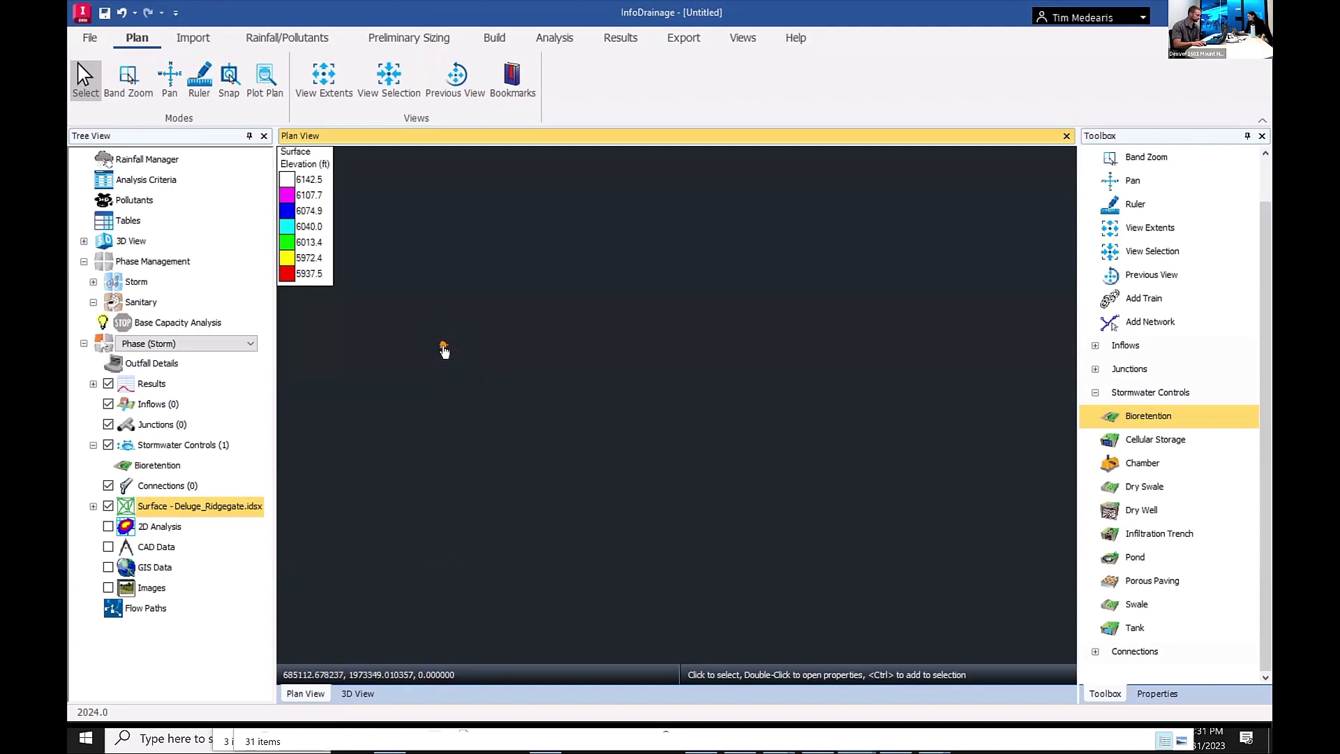
pyautogui.click(443, 347)
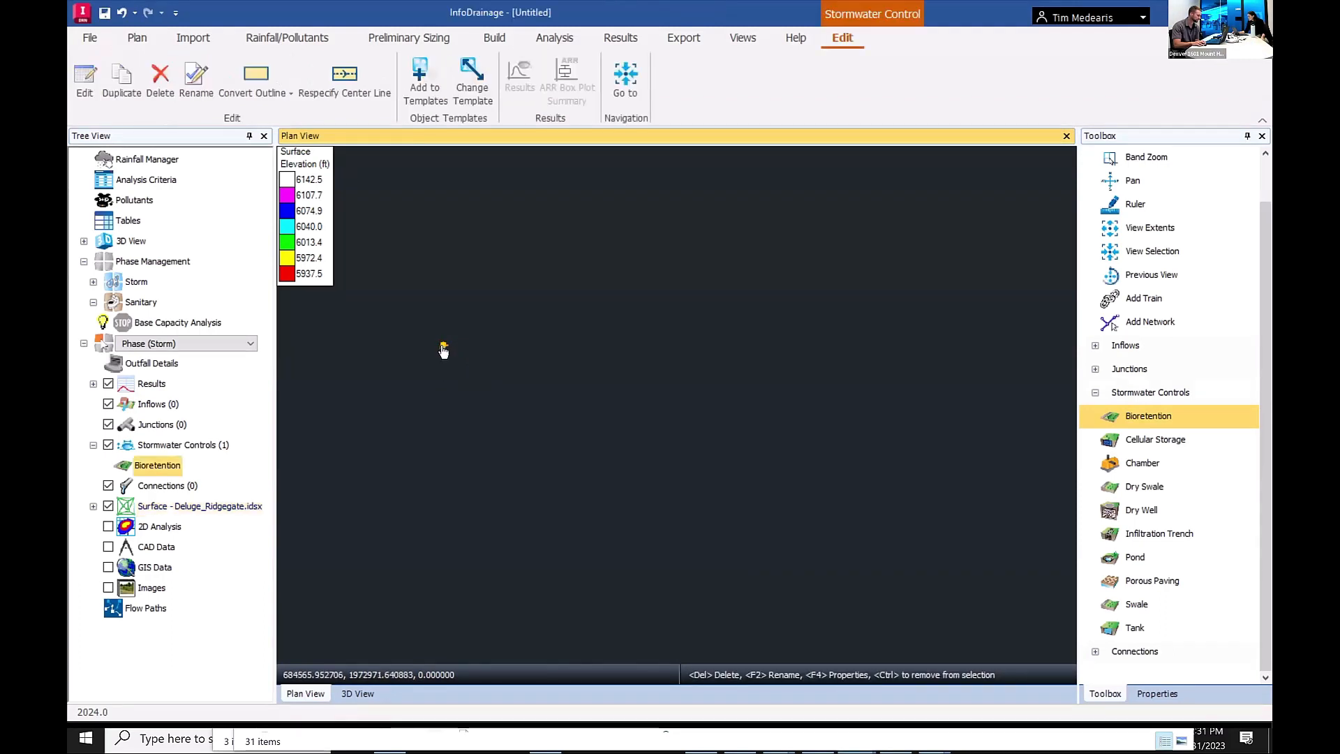
pyautogui.rightClick(443, 349)
pyautogui.click(482, 530)
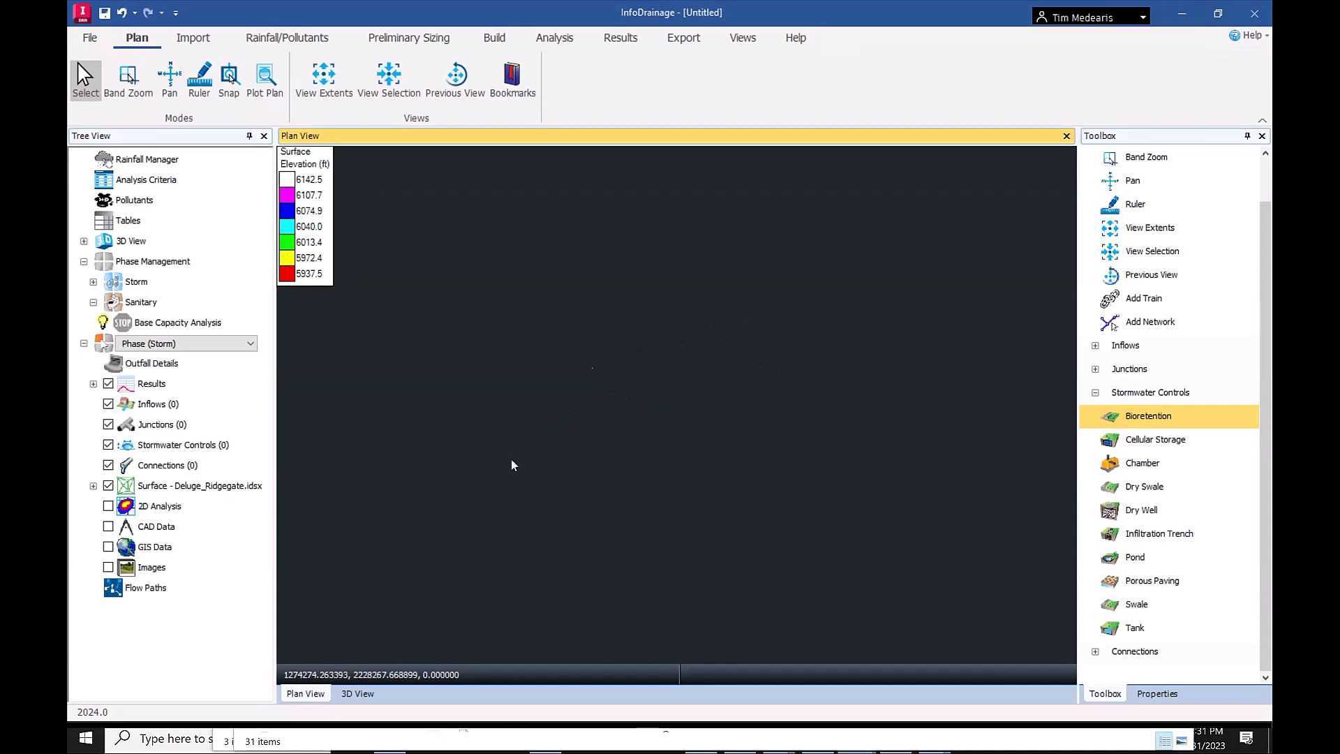
pyautogui.rightClick(590, 356)
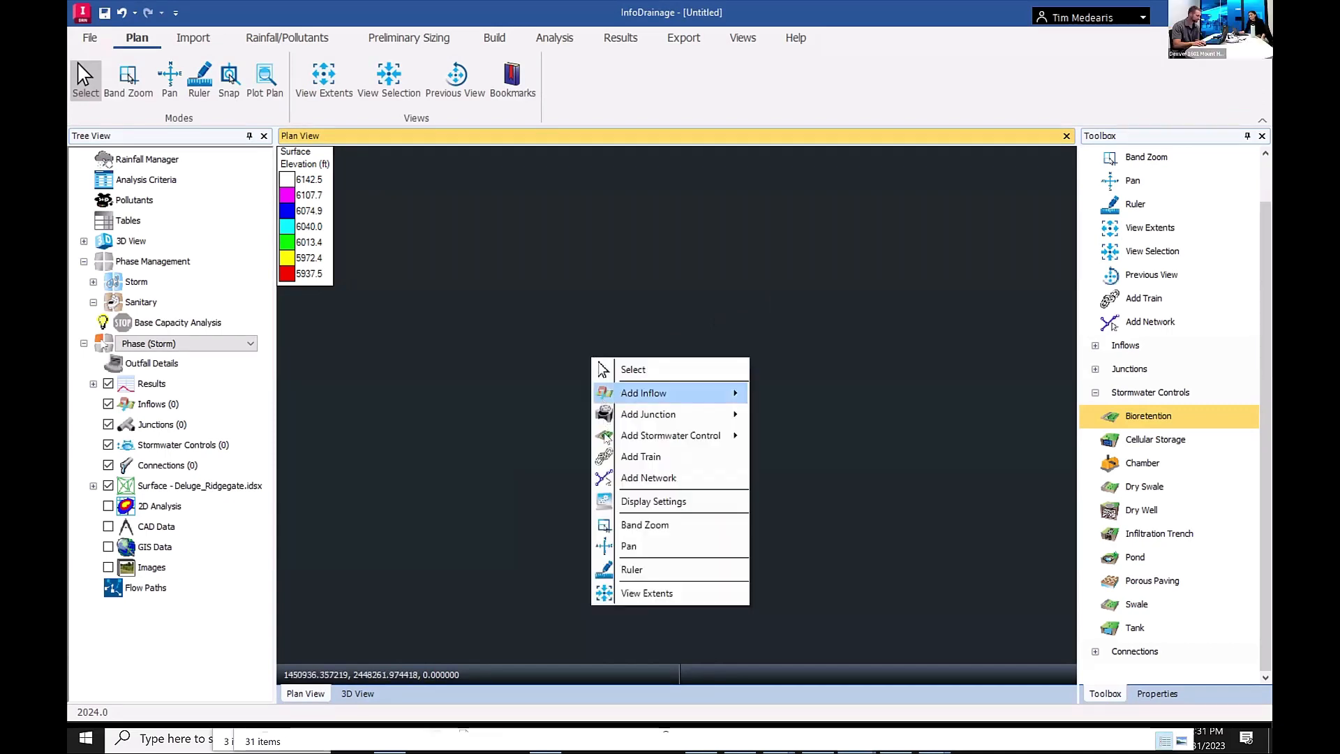
pyautogui.click(639, 594)
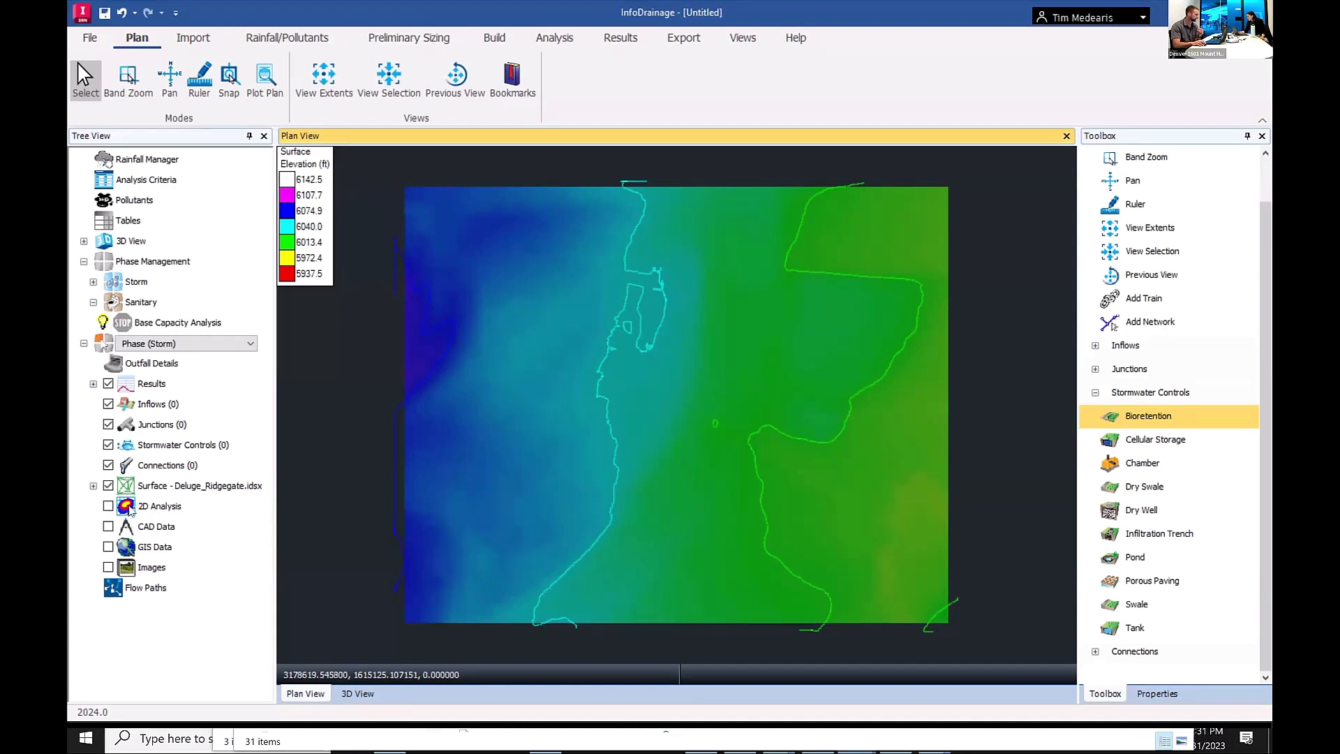
# Start a Deluge 2D analysis with Urban Manning's n, 100 ft² minimum element area, 2.0 in start depth and 2-minute analysis time.
pyautogui.click(152, 509)
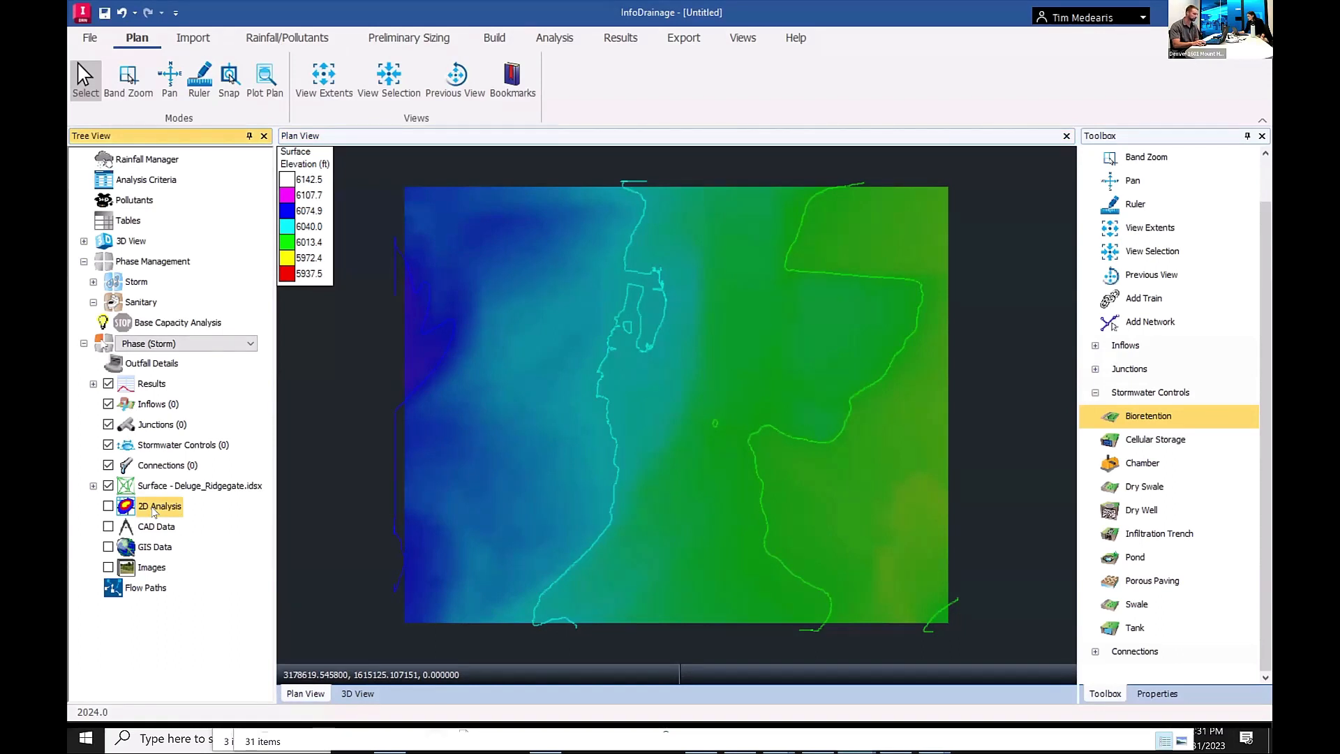
pyautogui.rightClick(155, 512)
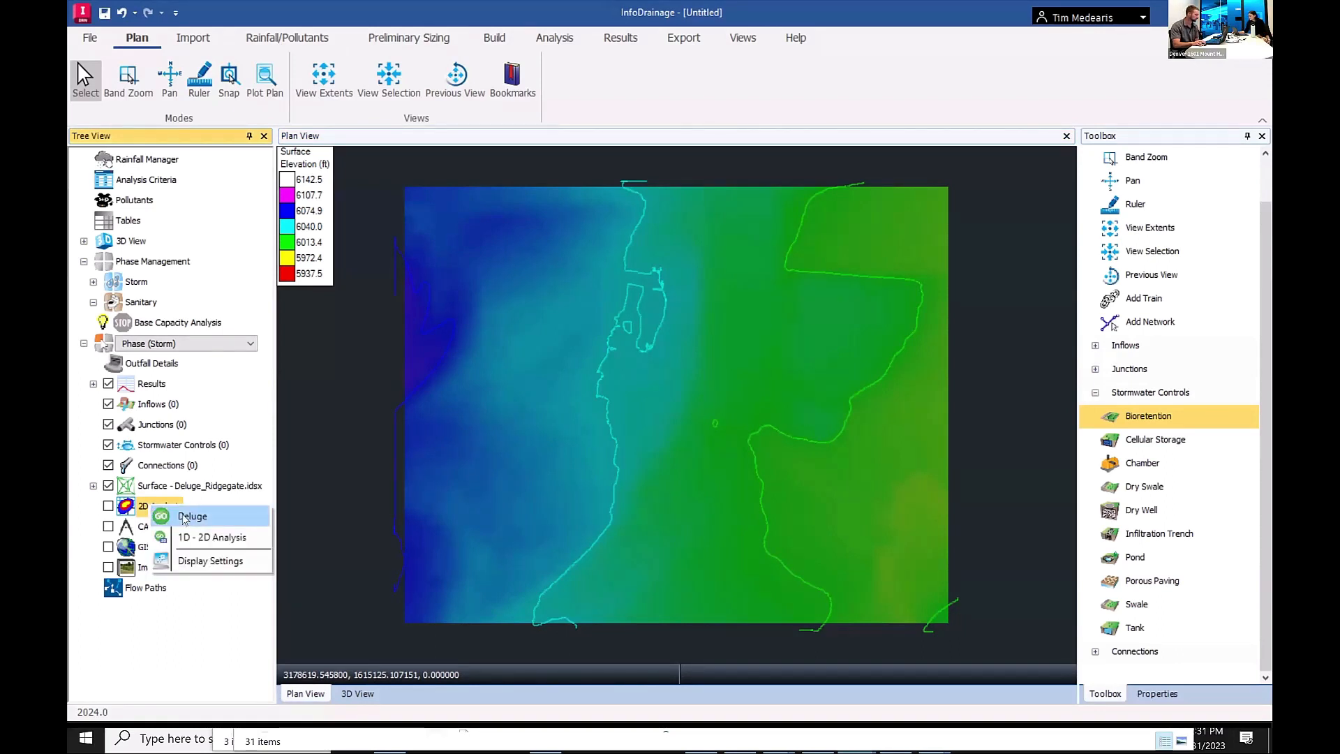
pyautogui.click(185, 517)
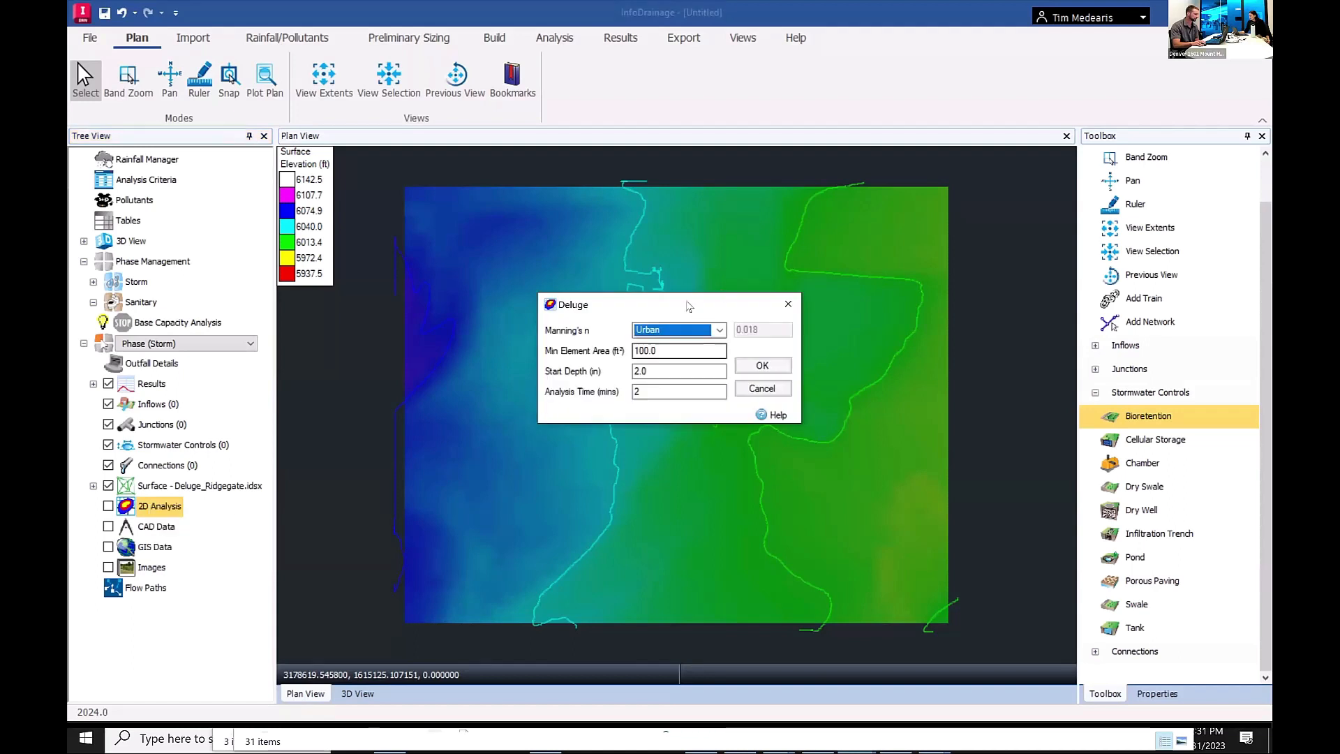
pyautogui.click(721, 330)
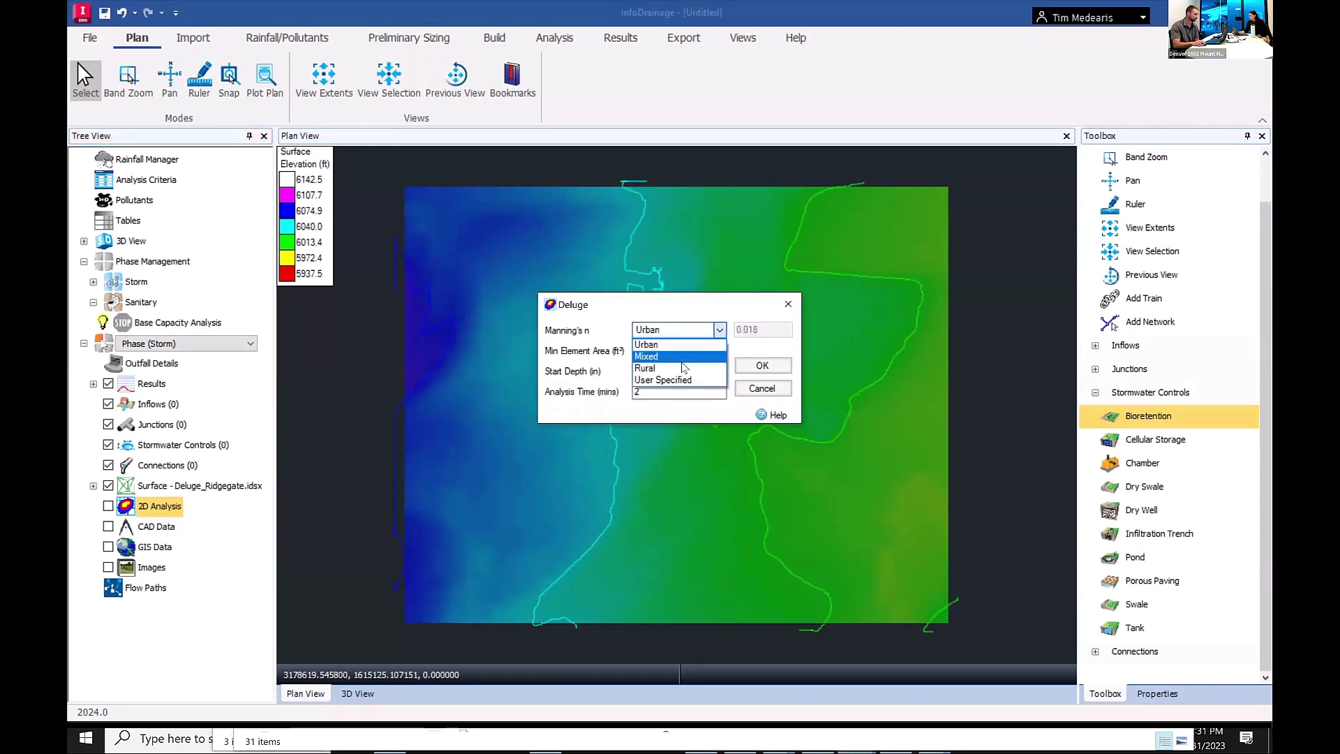
pyautogui.click(699, 316)
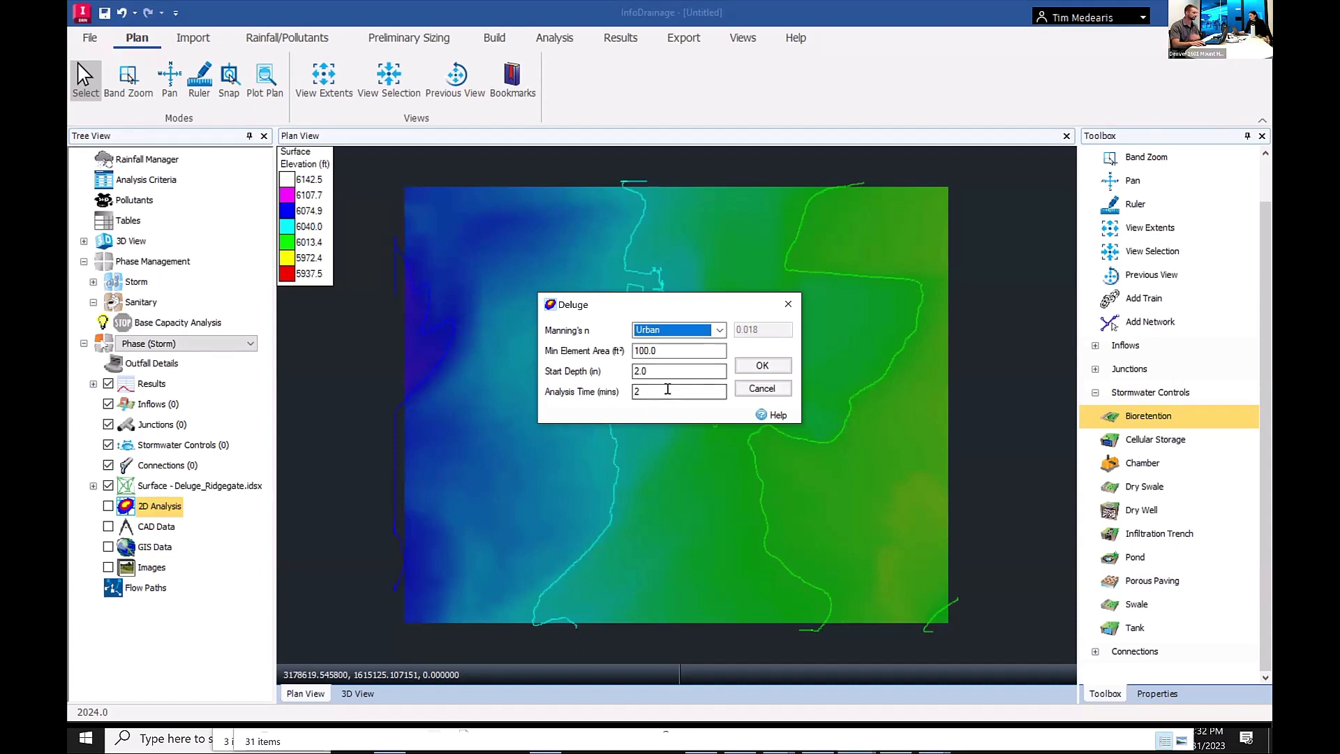
pyautogui.click(762, 371)
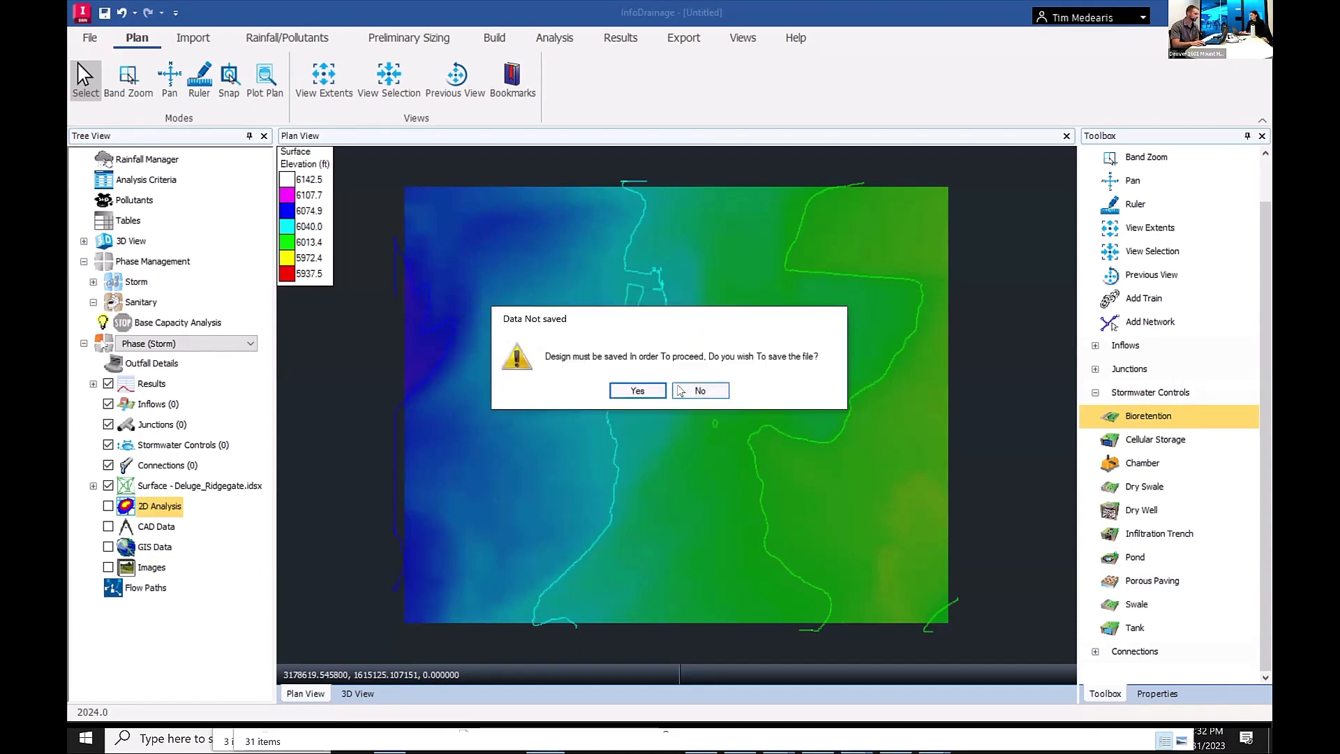
# Save the design as test2 in the May 31 folder so the Deluge analysis can run.
pyautogui.click(637, 391)
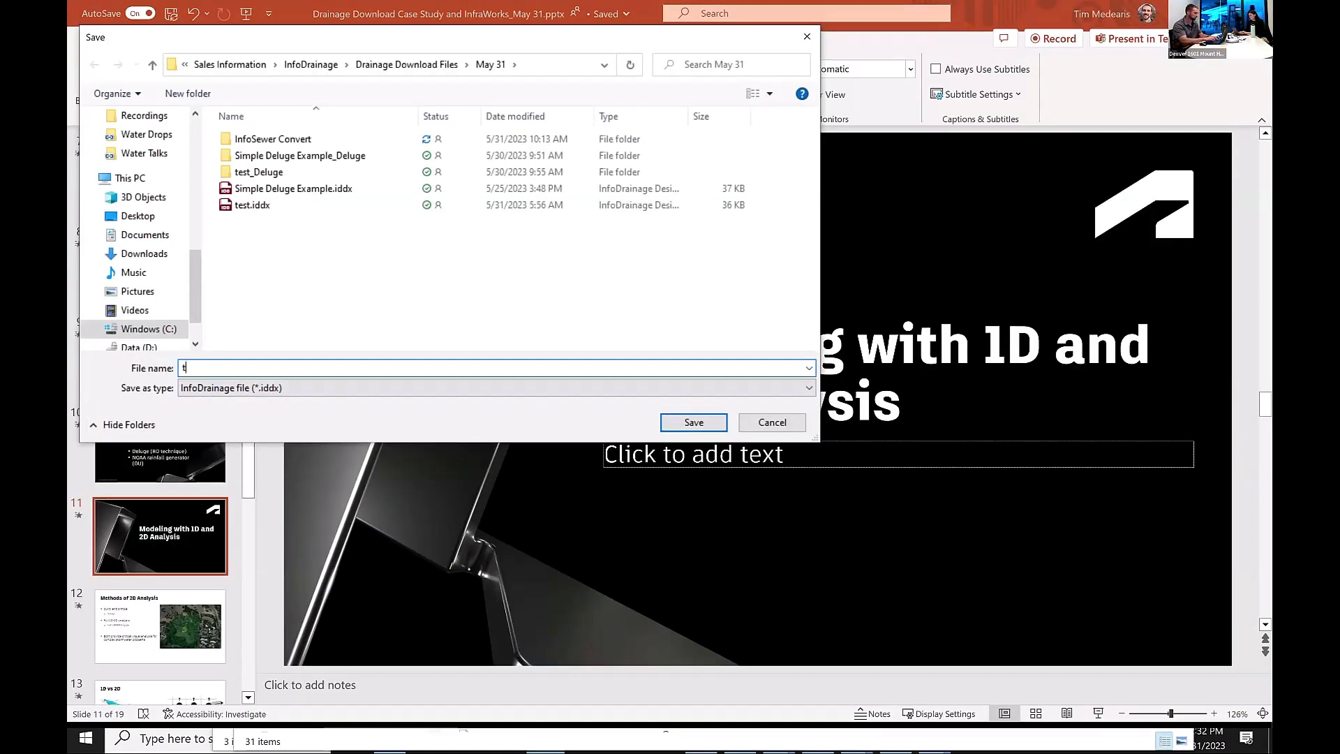
pyautogui.write('test2')
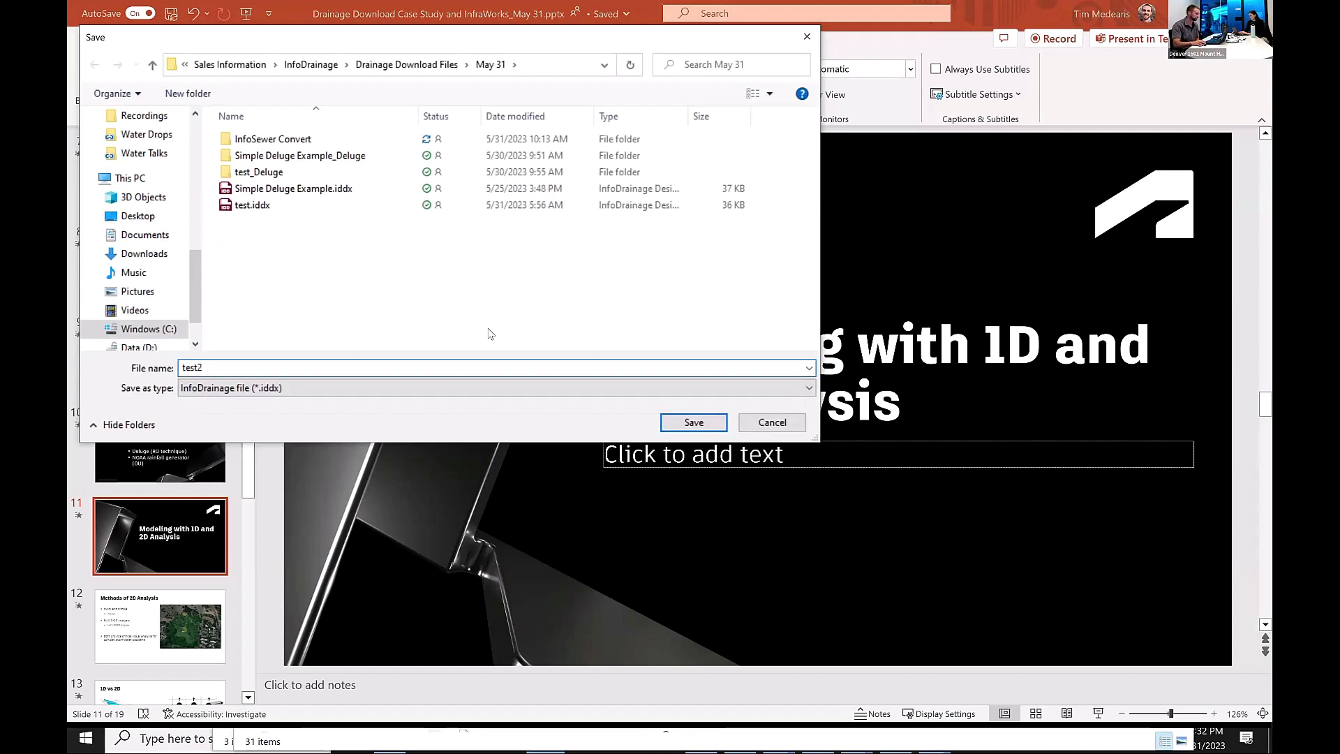
pyautogui.click(676, 423)
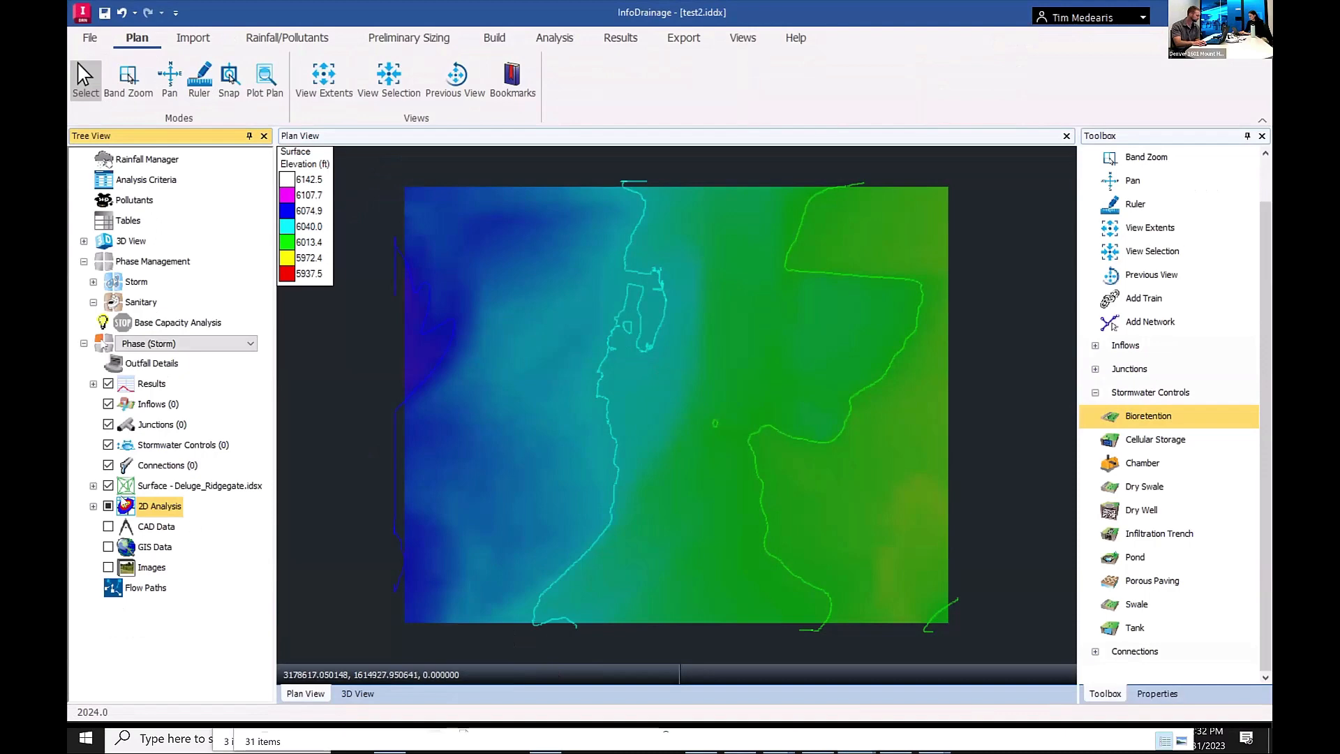
# Display the Deluge depth results overlaid on the surface and examine the ponding area and its flow directions.
pyautogui.click(108, 486)
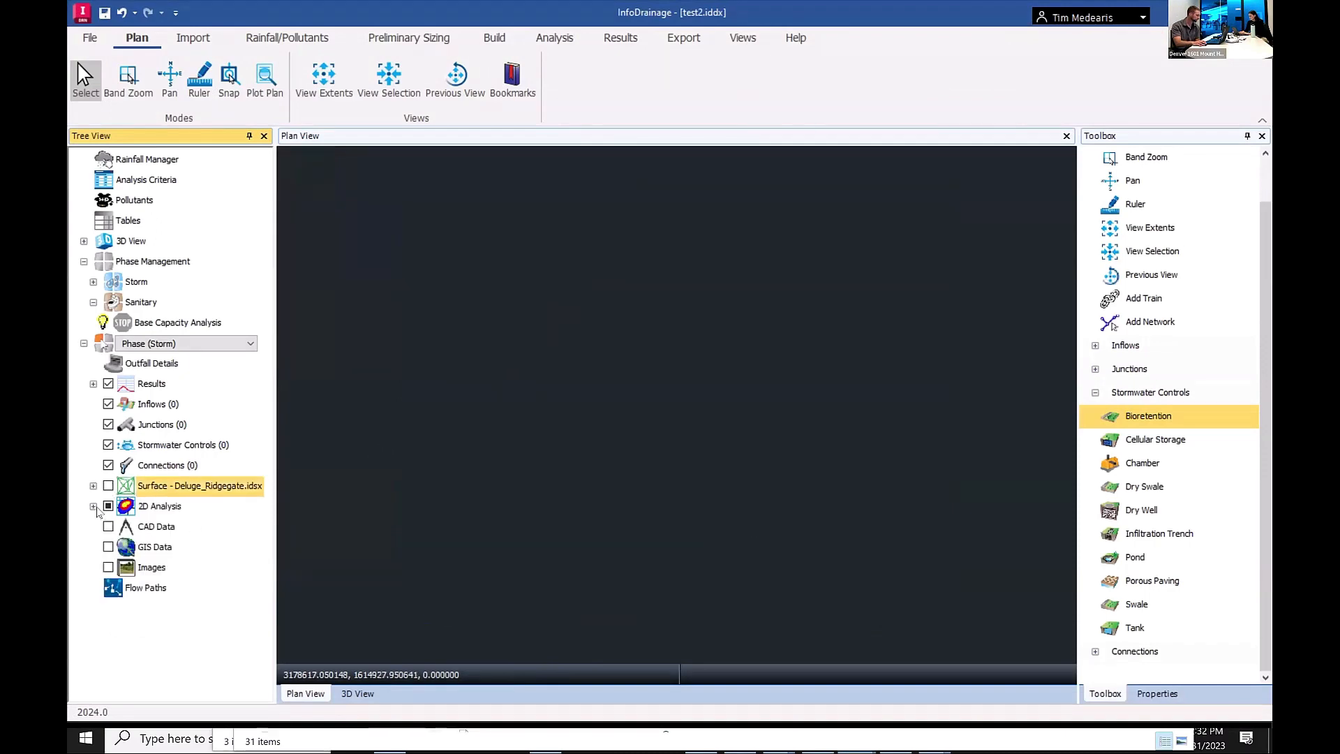
pyautogui.click(118, 547)
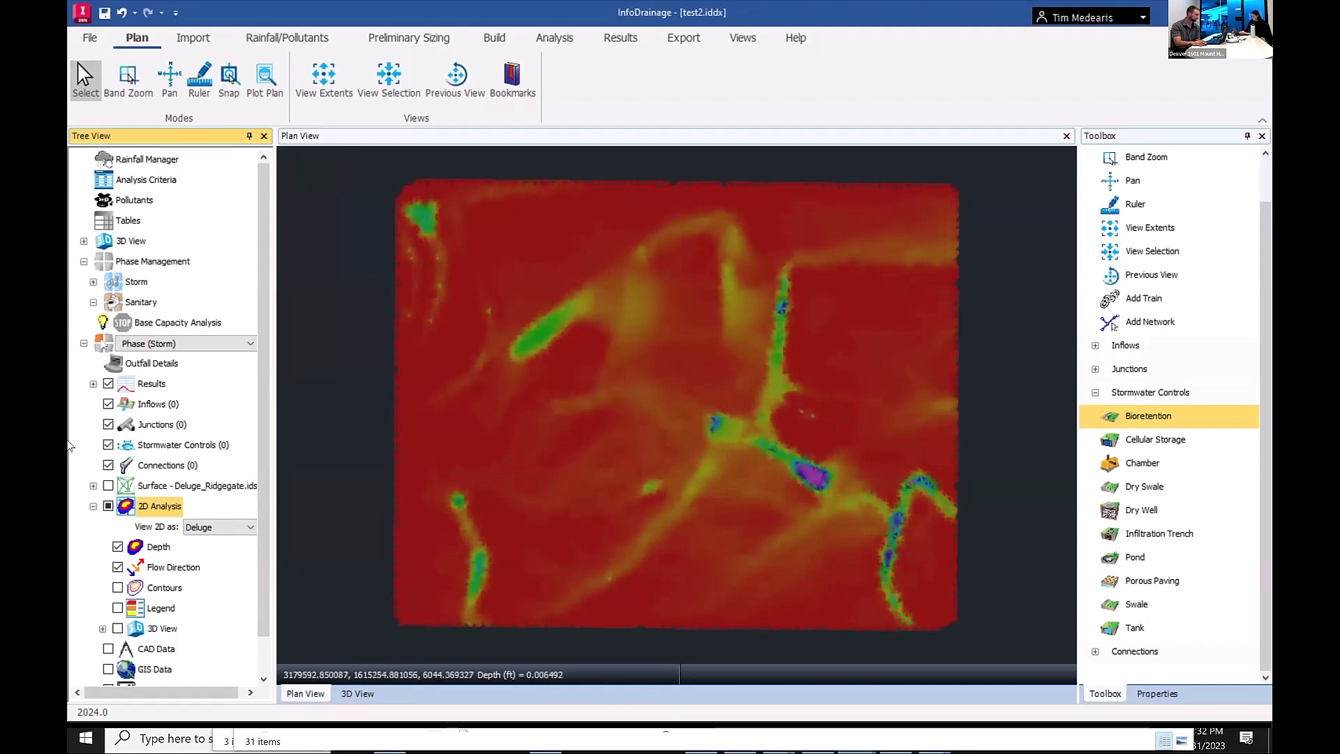
pyautogui.click(108, 486)
pyautogui.scroll(3, 822, 471)
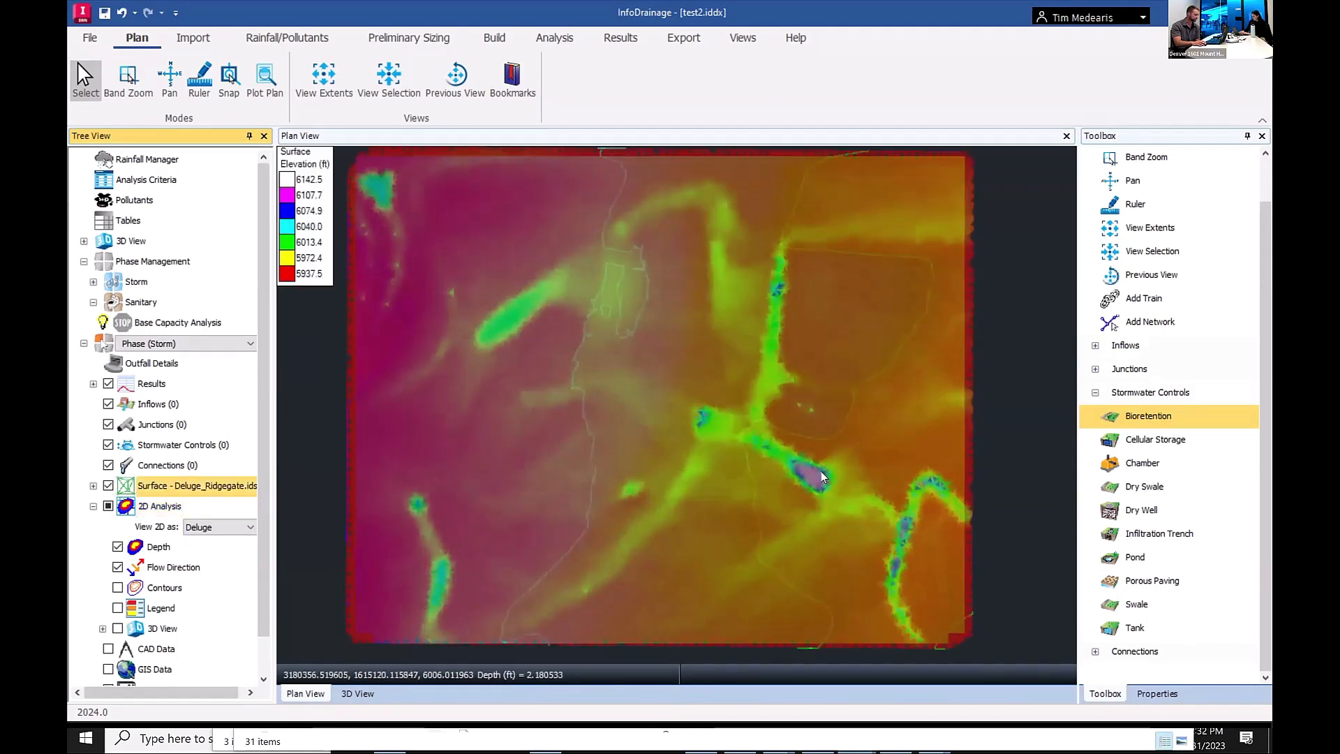
pyautogui.scroll(5, 793, 479)
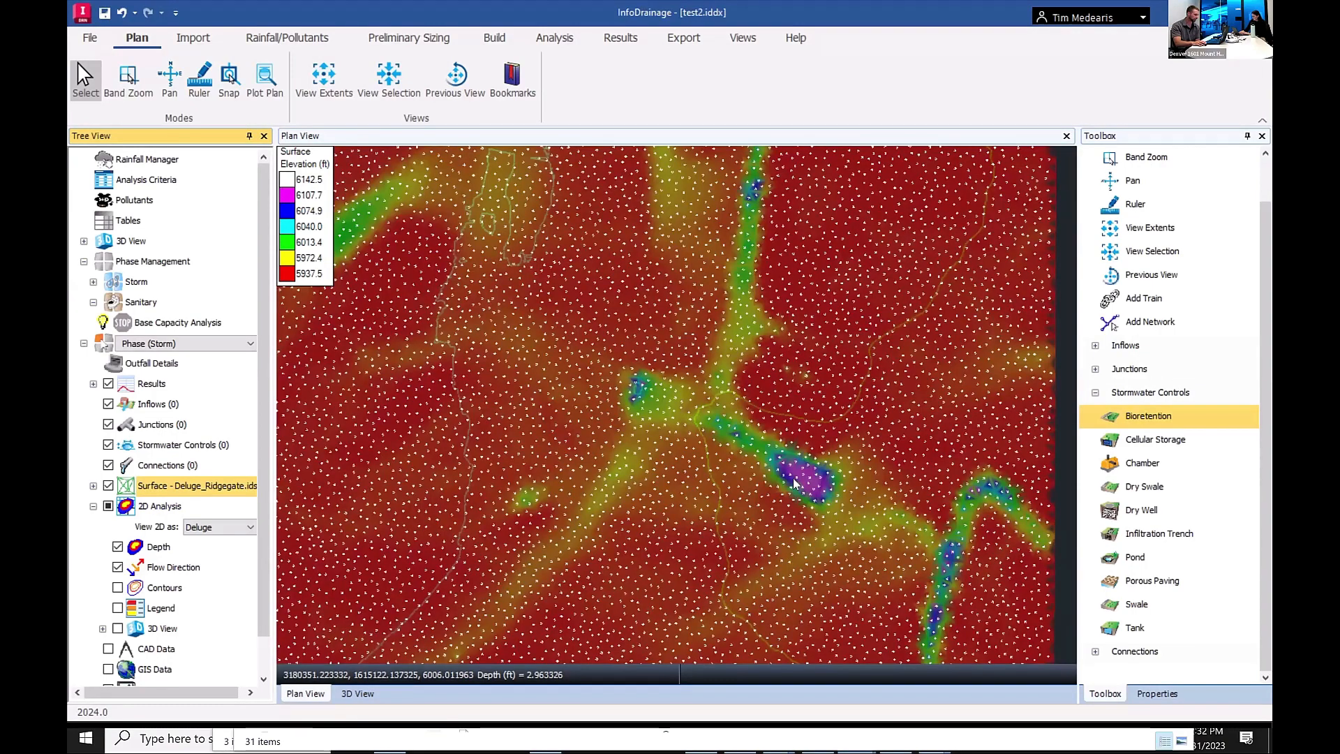
pyautogui.scroll(1, 793, 479)
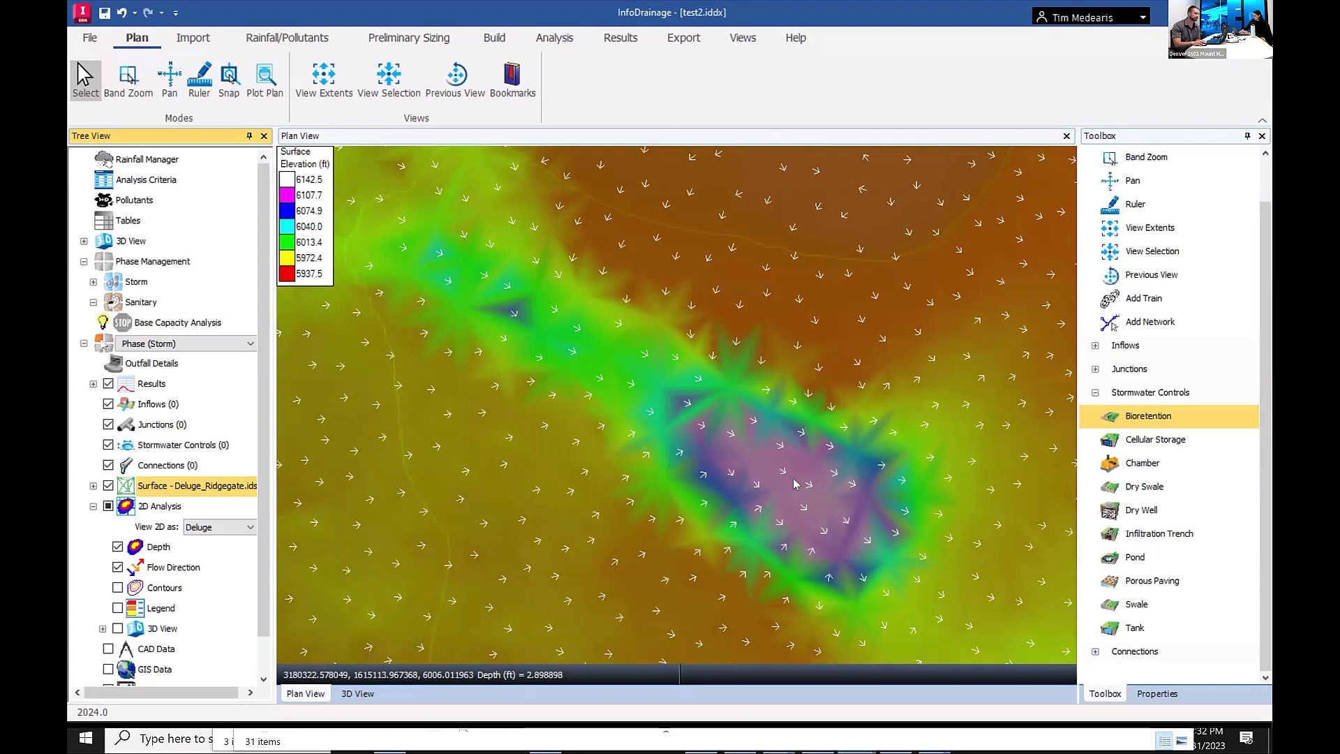
# Place a cellular storage stormwater control with a small rectangular outline just east of the central north-south flow channel, and end placement.
pyautogui.scroll(-3, 793, 479)
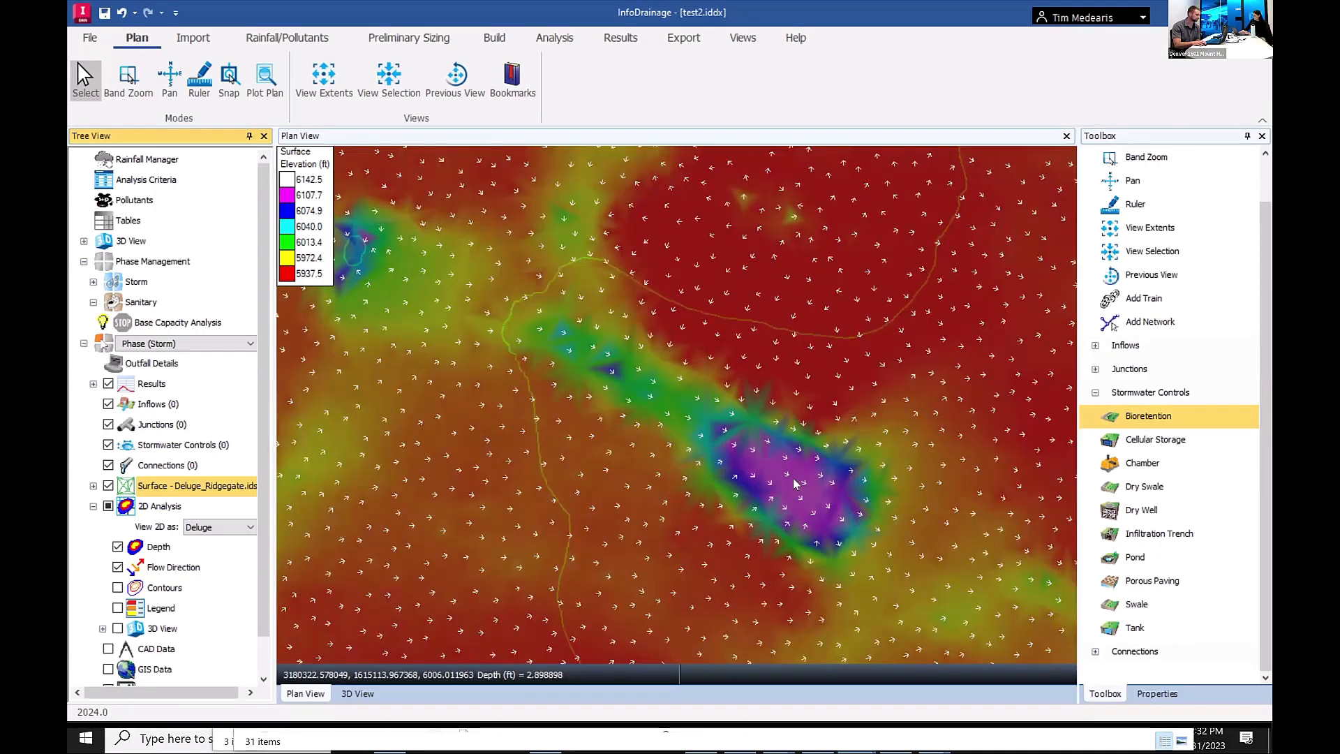
pyautogui.scroll(-2, 794, 481)
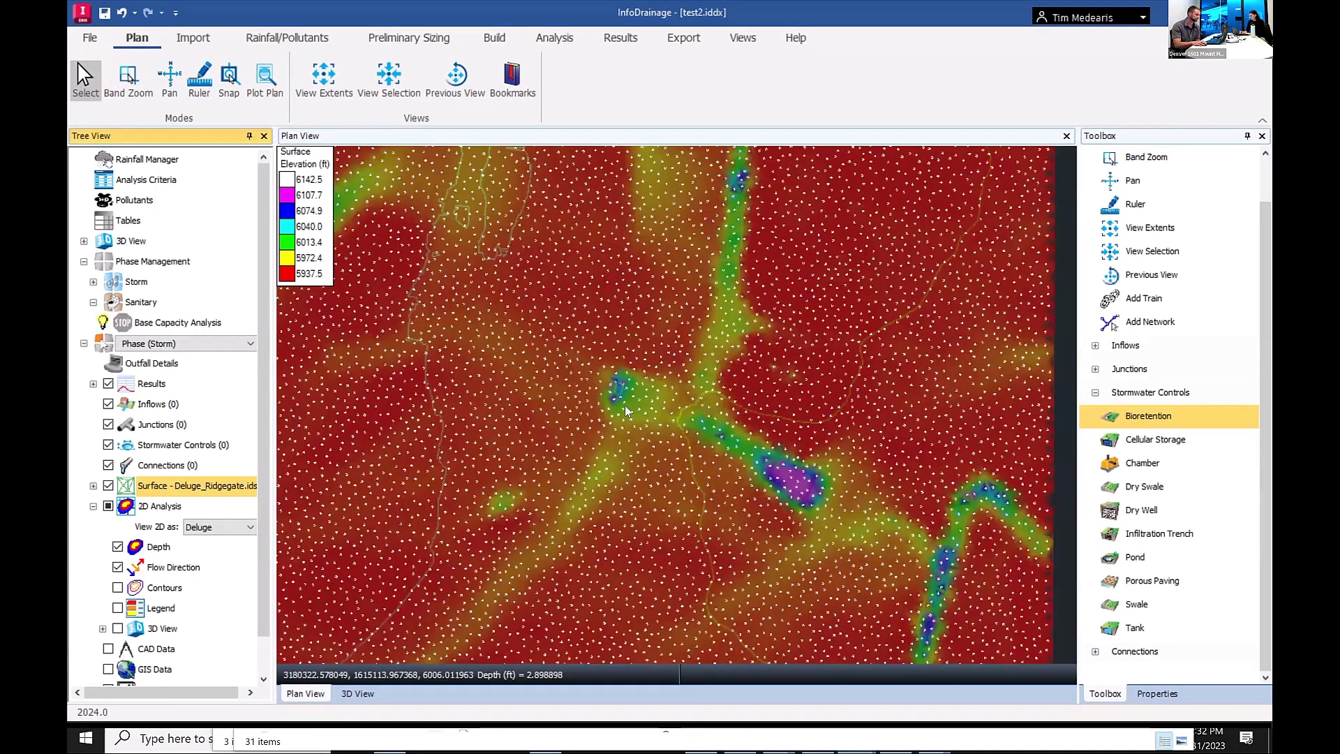
pyautogui.scroll(-2, 621, 402)
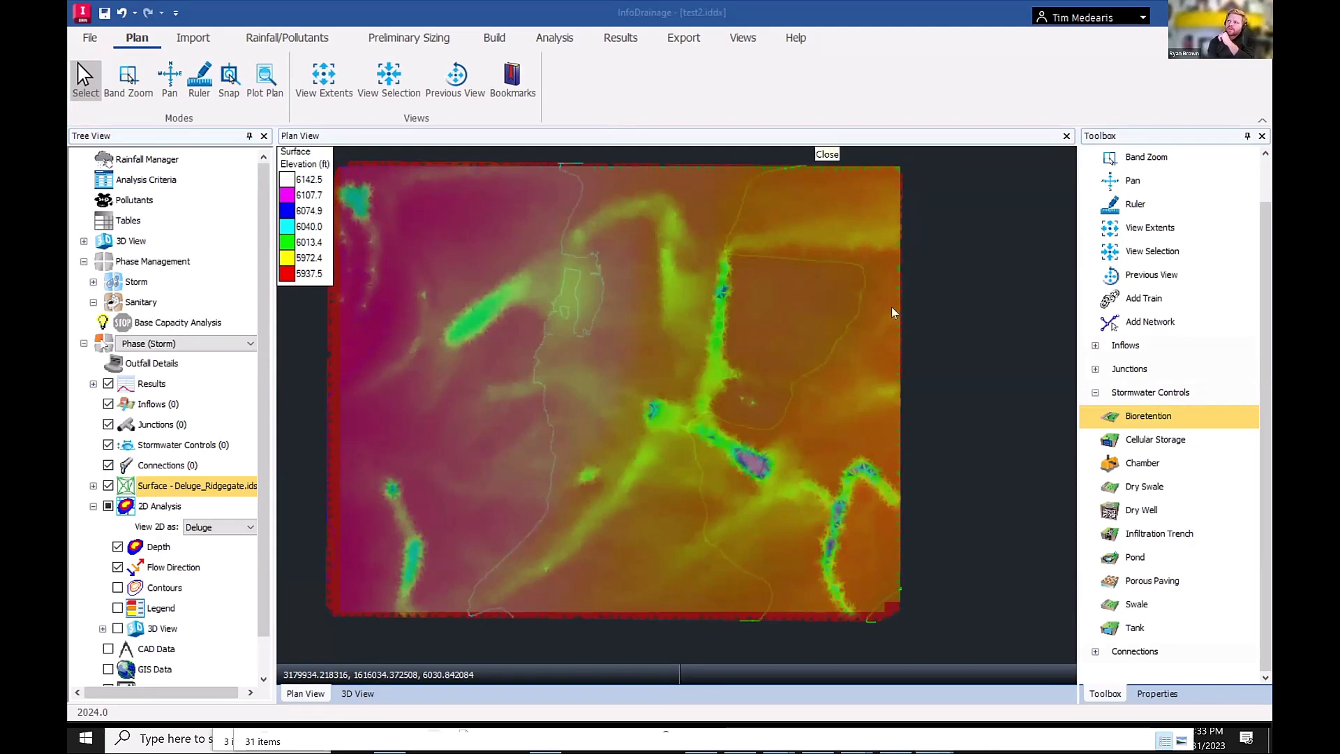
pyautogui.click(1156, 447)
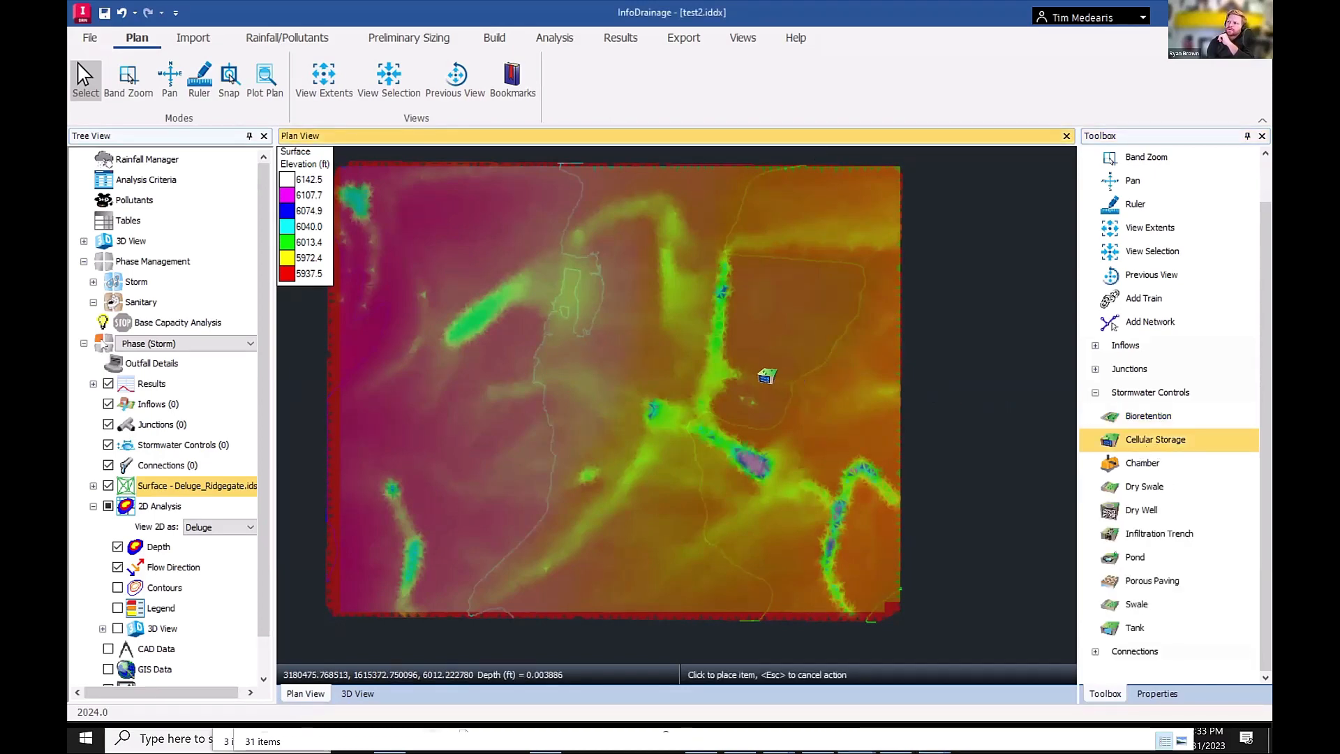
pyautogui.click(768, 376)
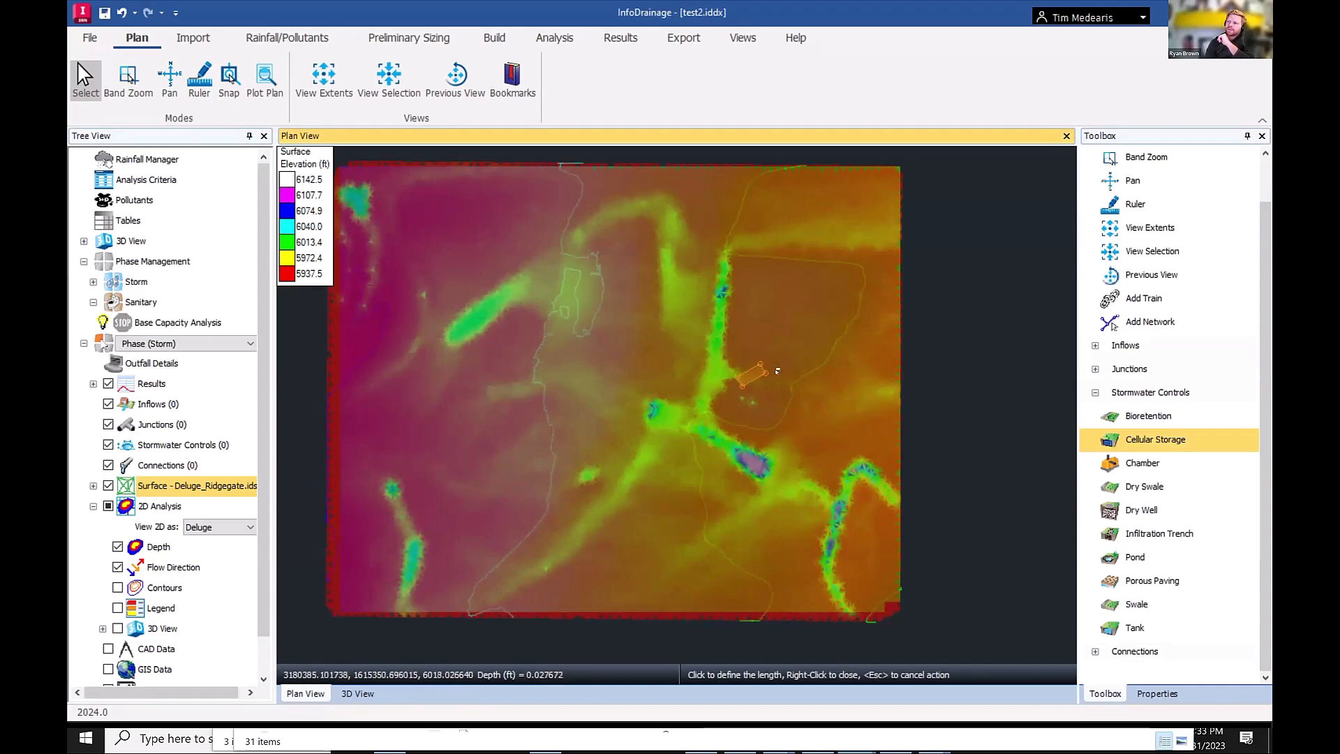
pyautogui.click(756, 377)
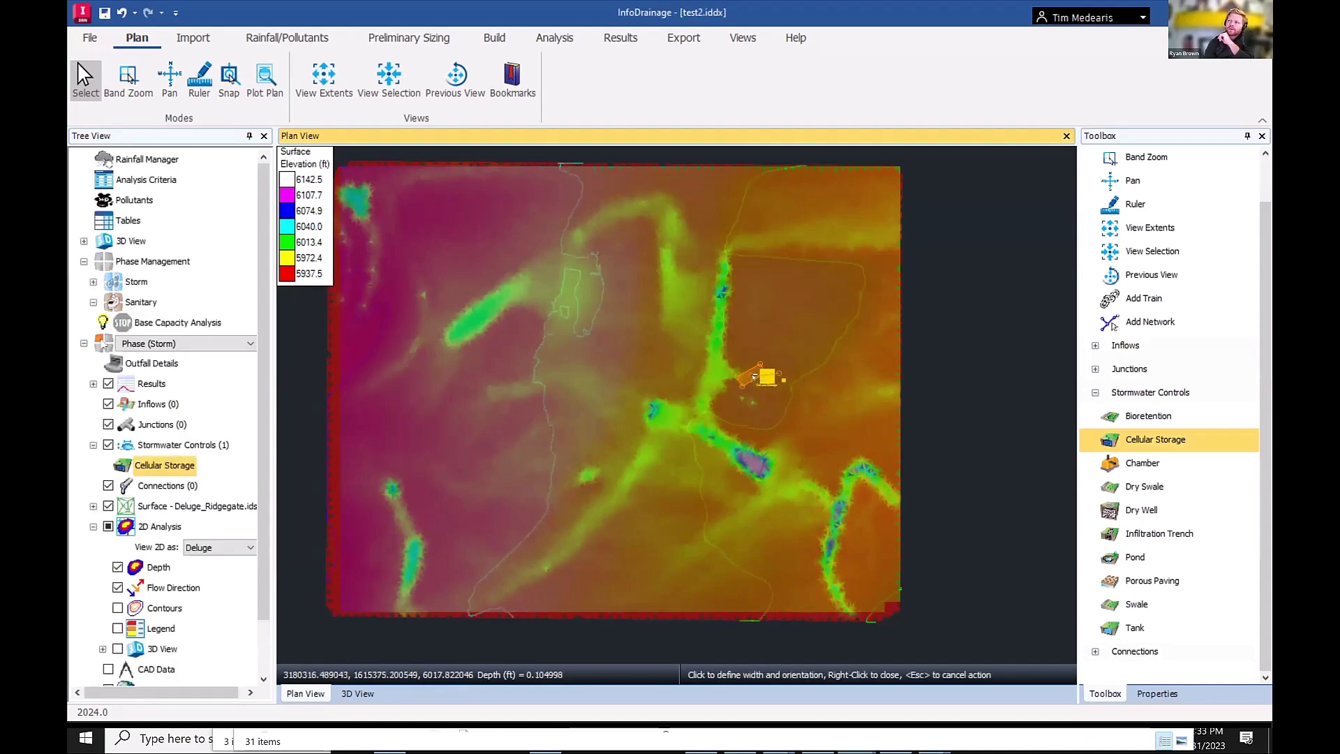
pyautogui.click(755, 377)
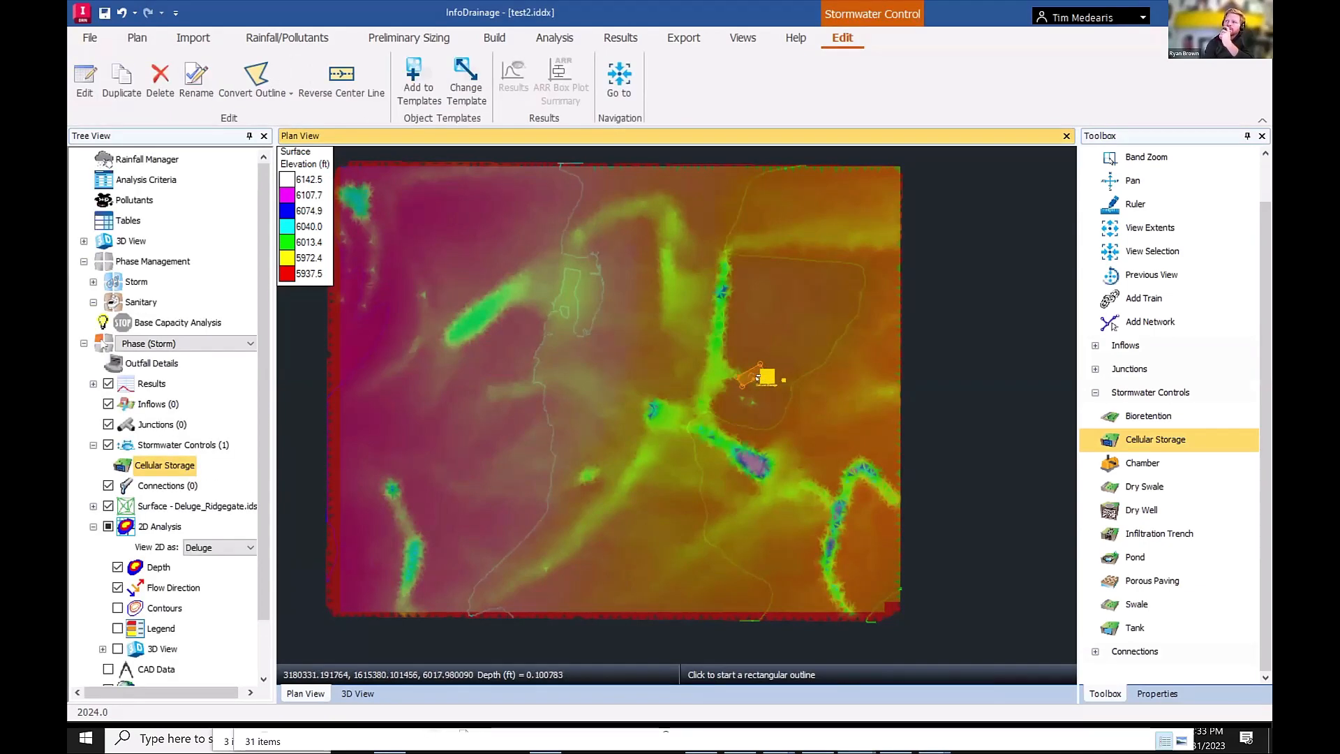
pyautogui.press('Escape')
pyautogui.click(768, 380)
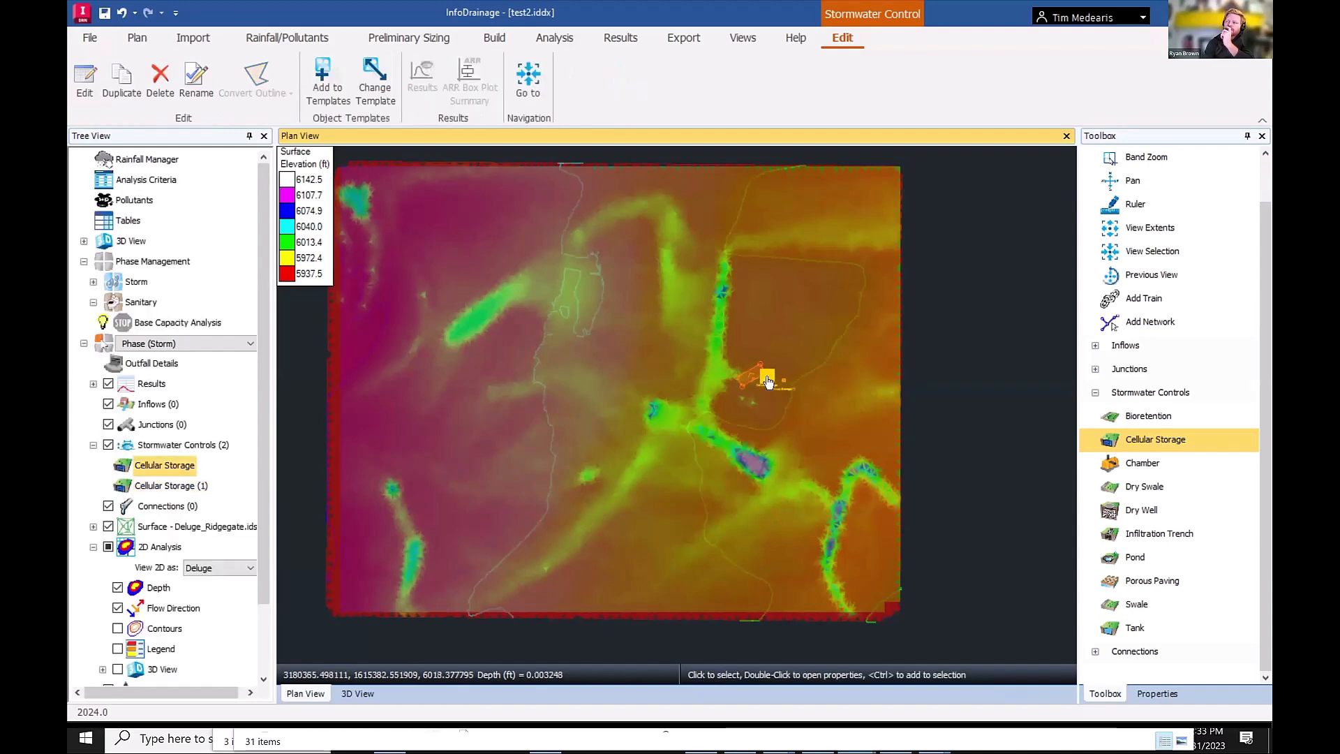
# Try sizing the cellular storage with 33 crates long and 30 crates wide, then close its properties without keeping the changes.
pyautogui.doubleClick(767, 380)
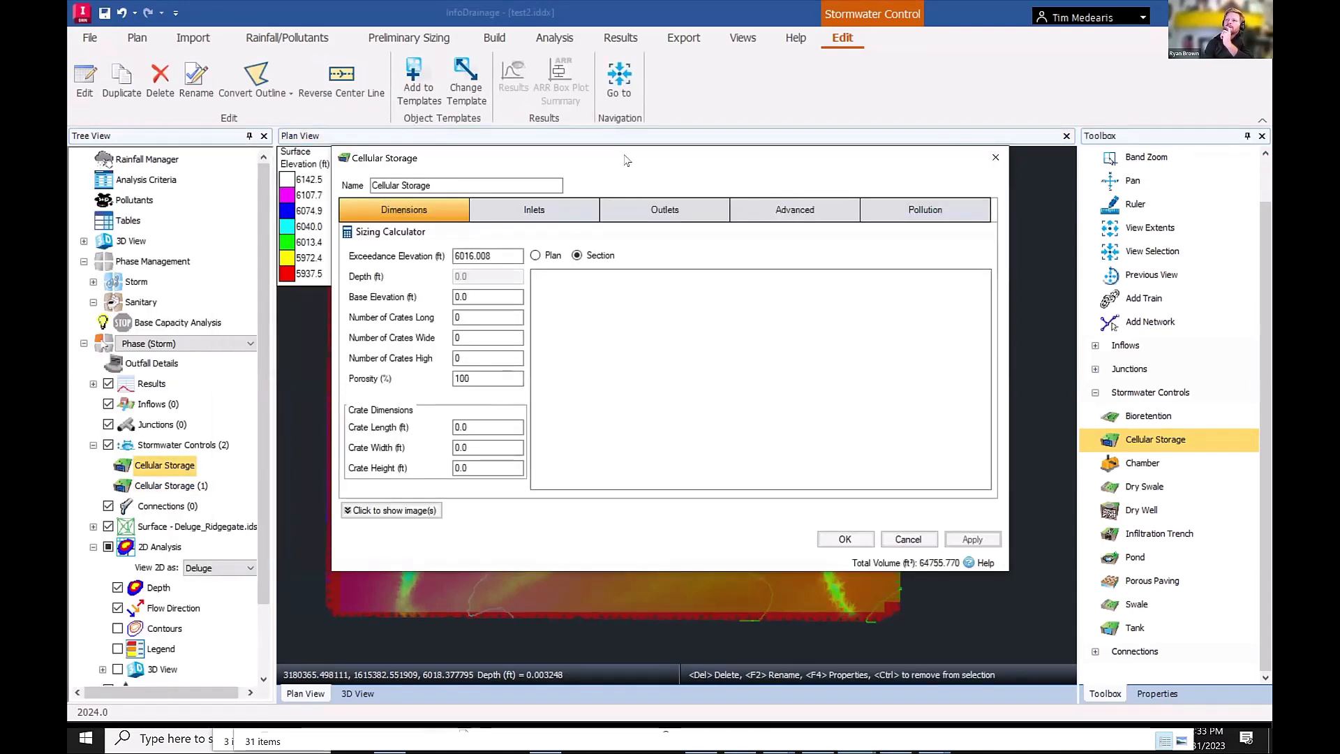
pyautogui.click(555, 216)
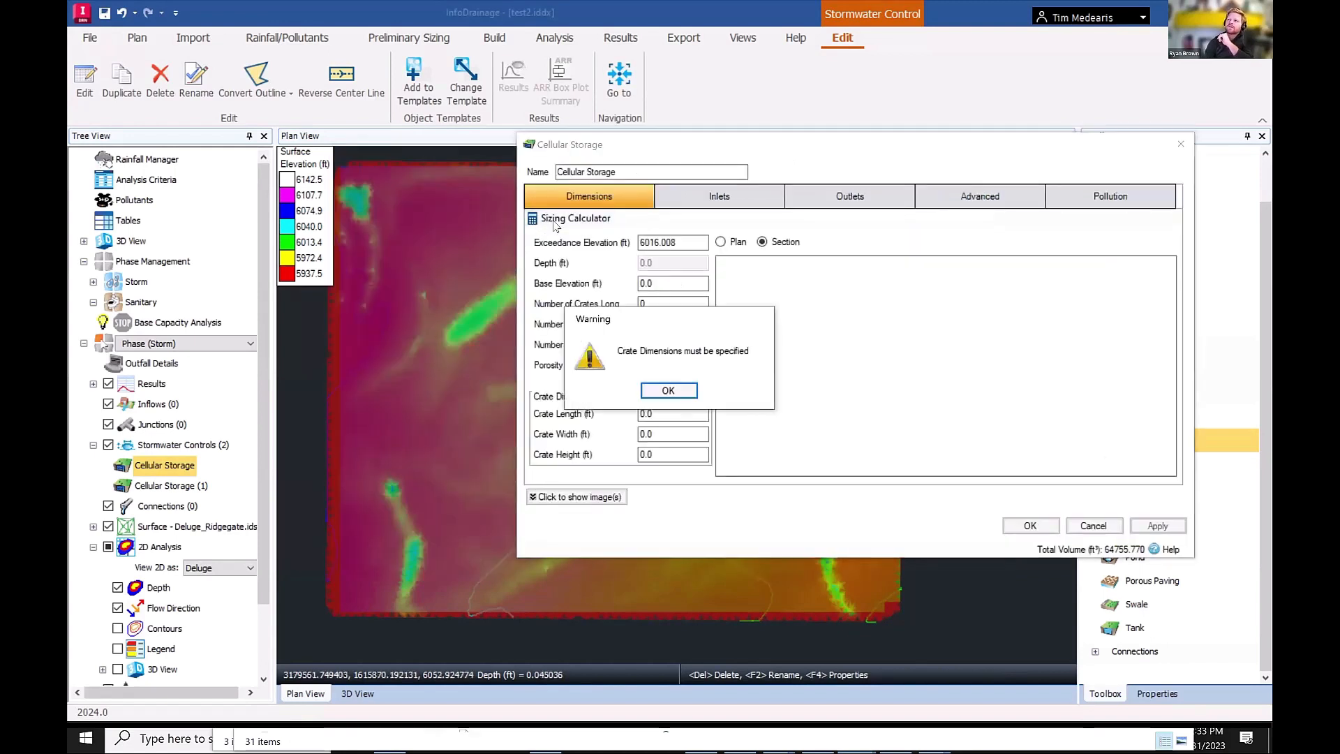
pyautogui.click(668, 390)
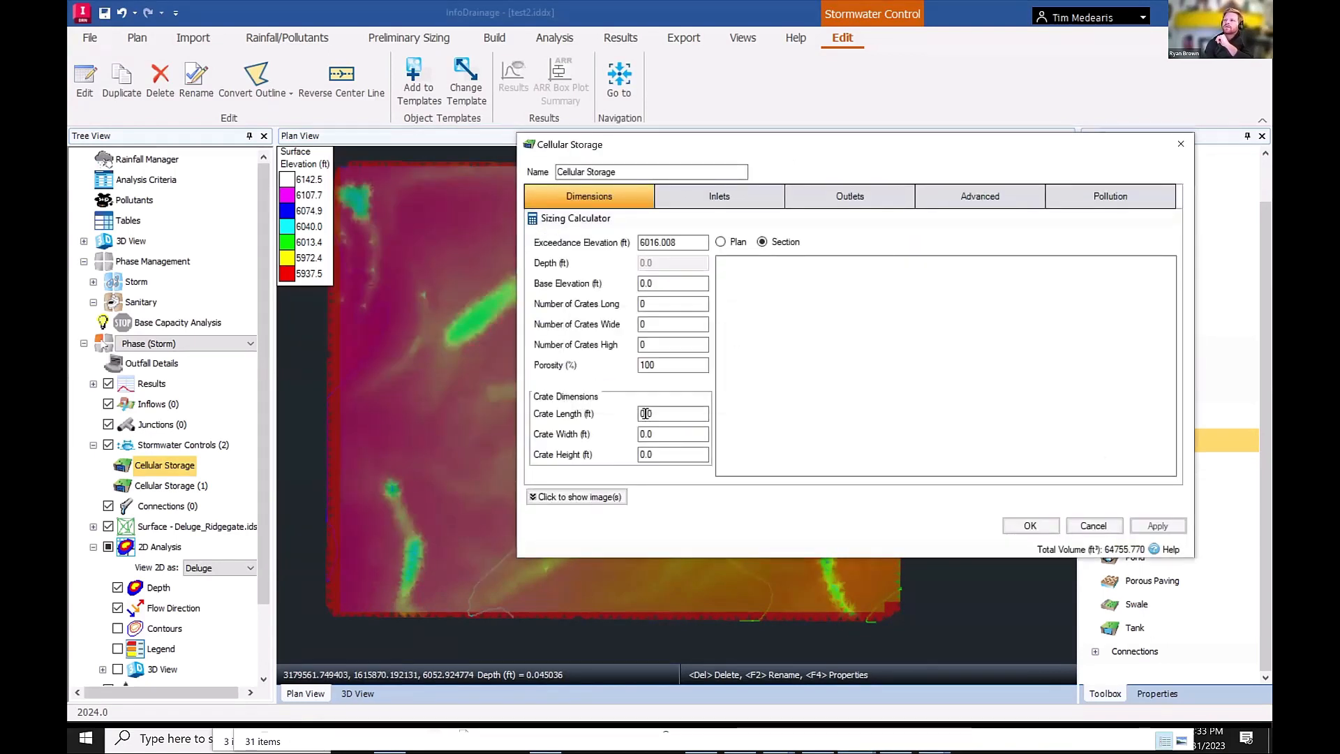
pyautogui.press('Tab')
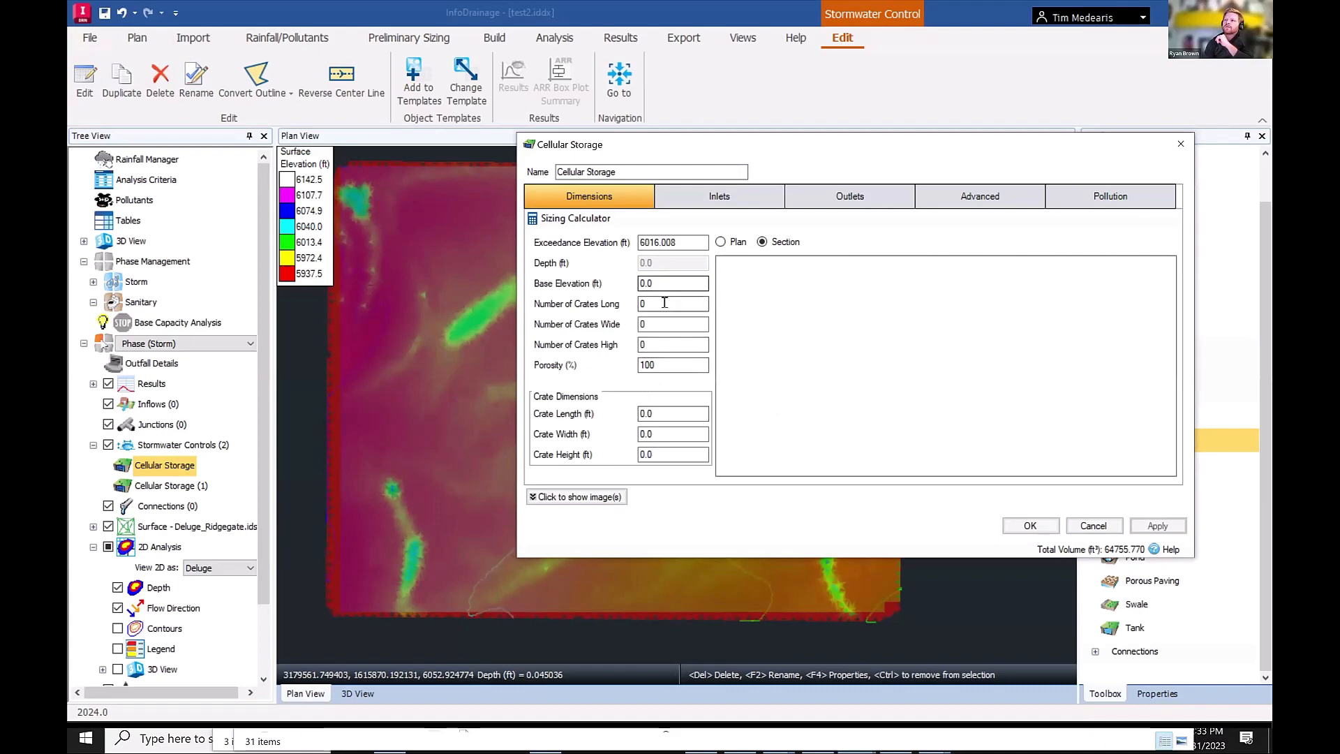
pyautogui.write('3')
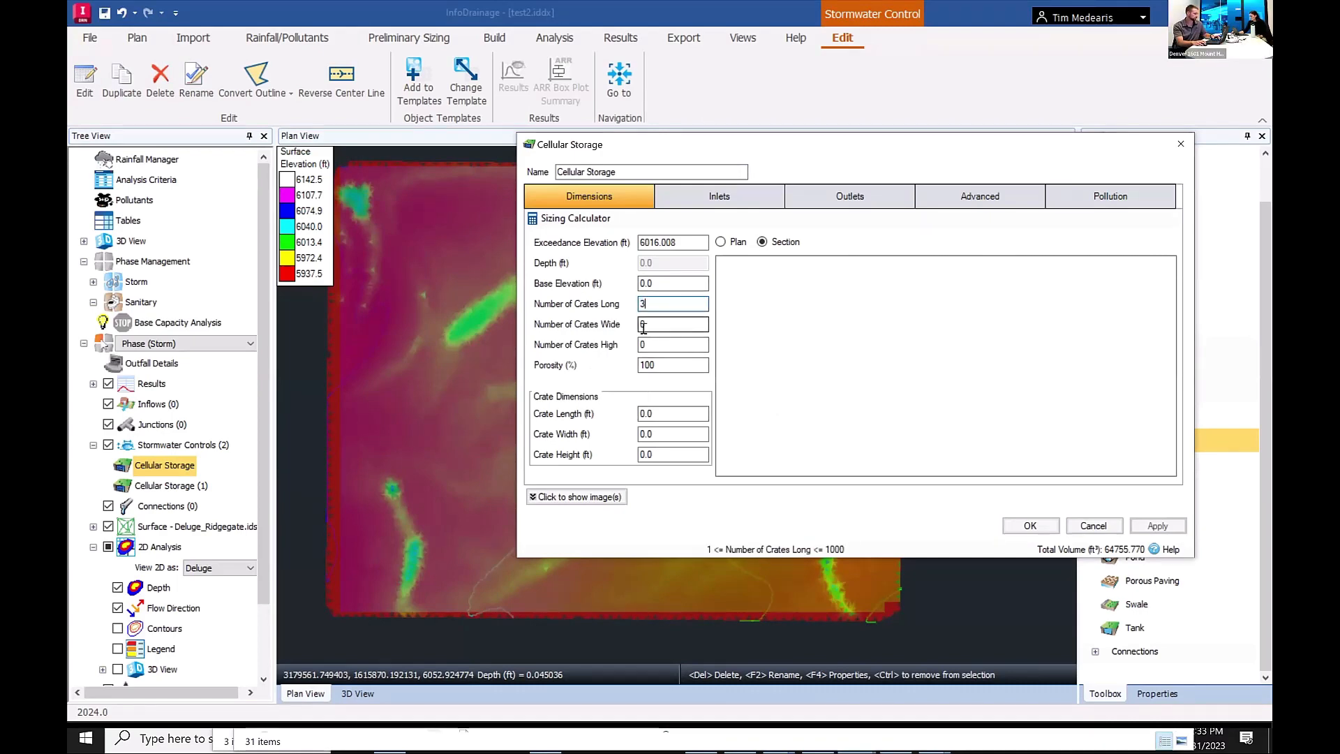
pyautogui.write('3')
pyautogui.press('Tab')
pyautogui.write('30')
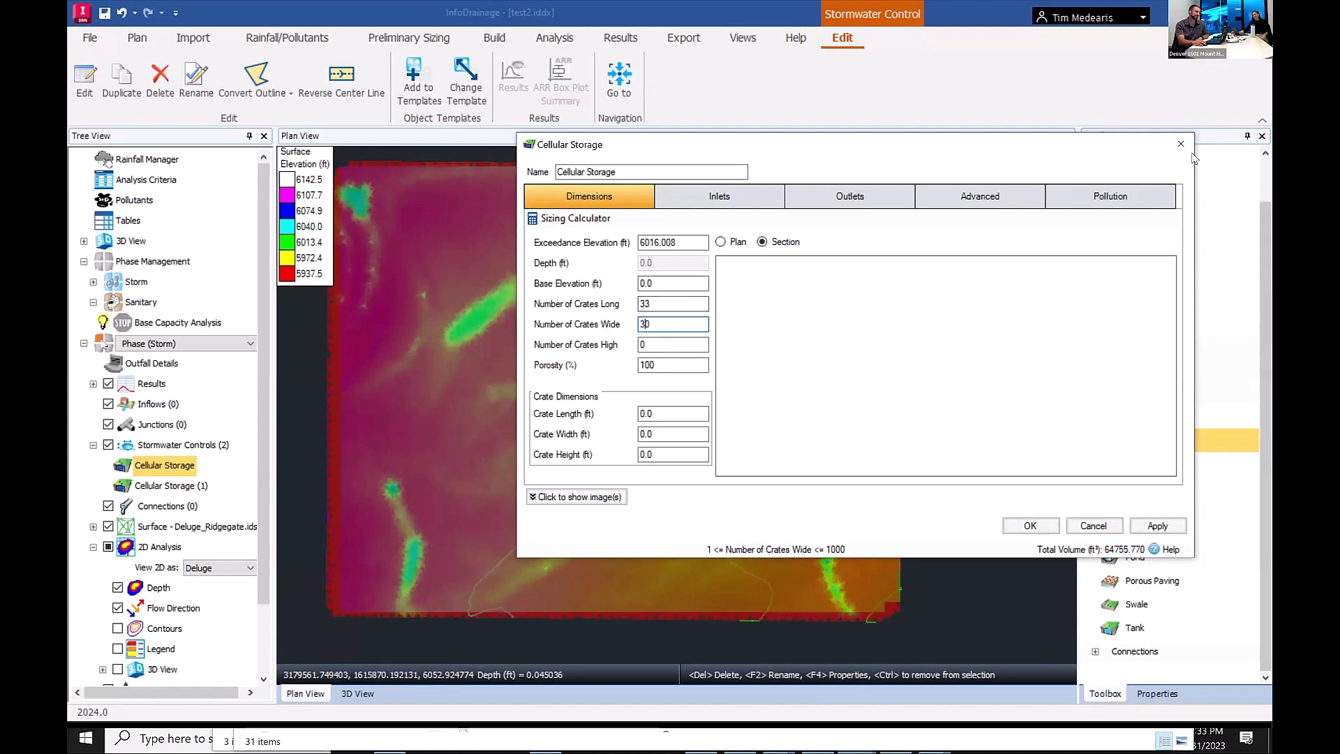
pyautogui.click(1179, 144)
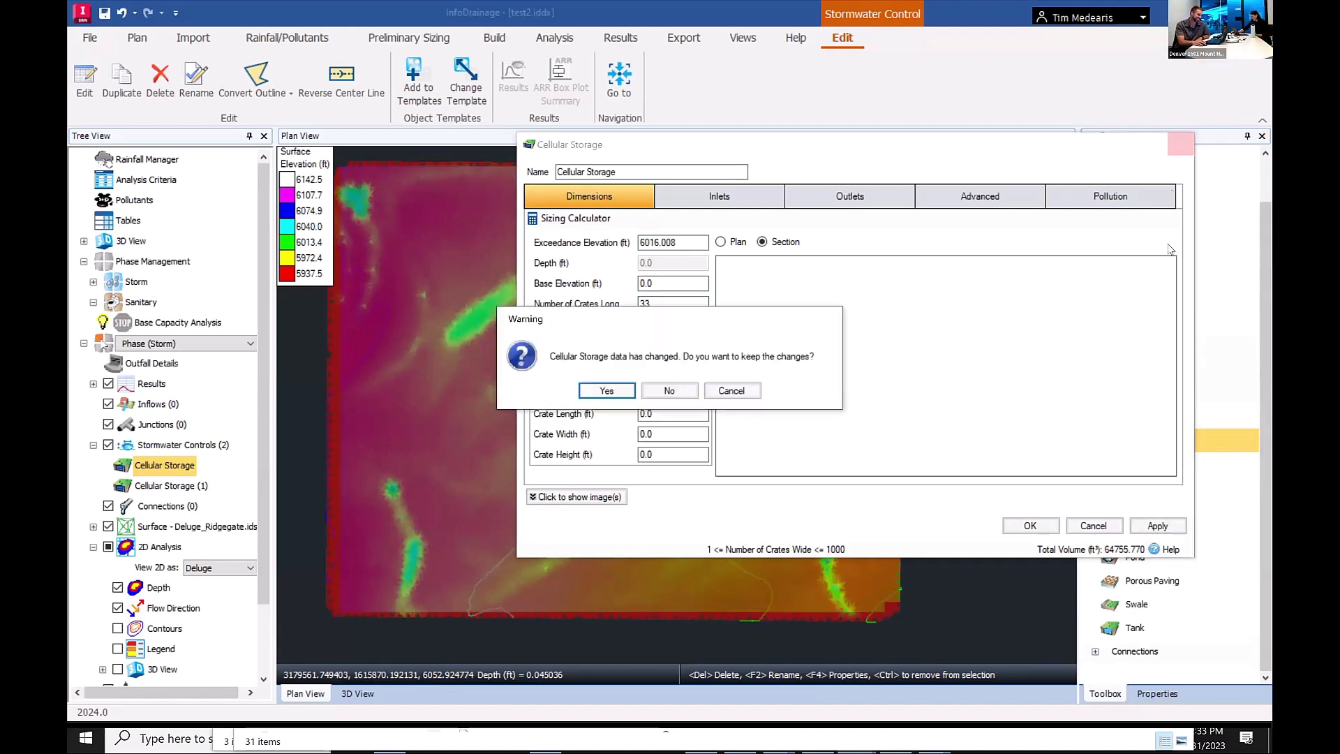
pyautogui.click(677, 392)
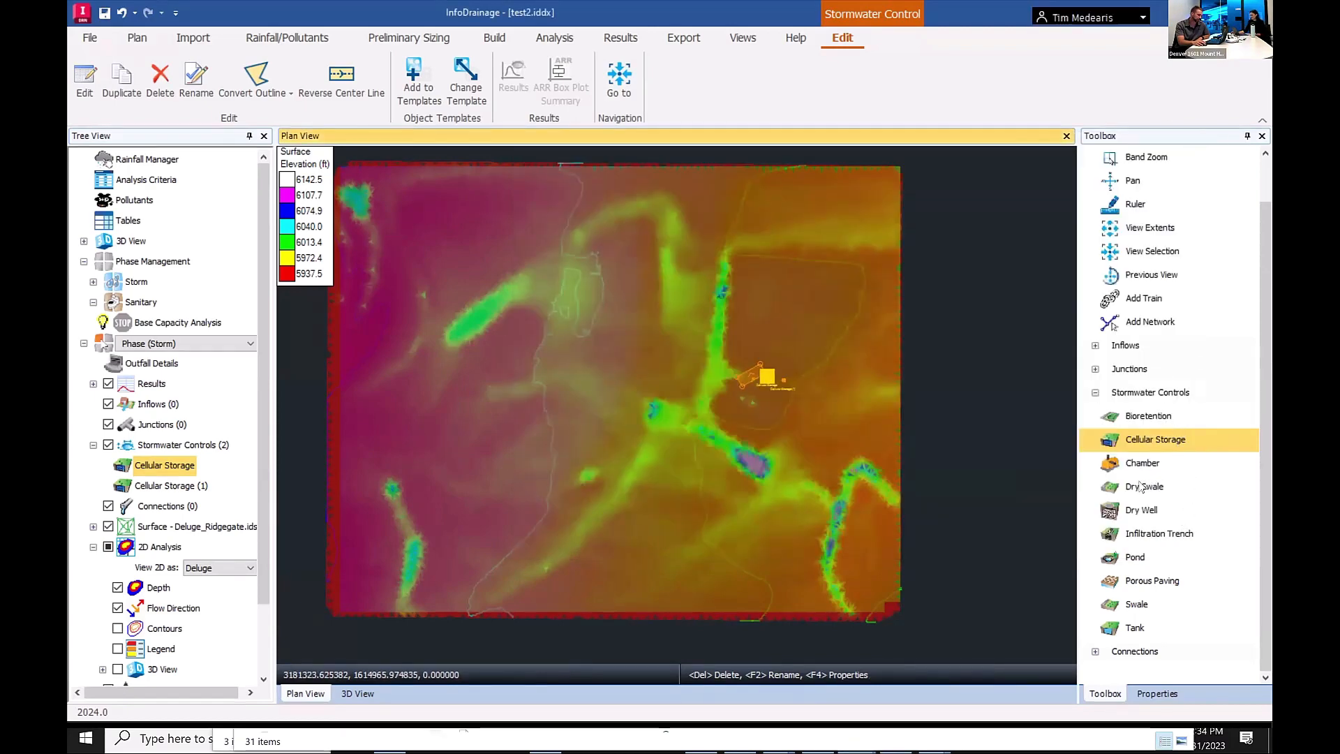
# Place a pond with a small polygon outline at the south end of the flow path west of the central north-south channel.
pyautogui.click(1105, 493)
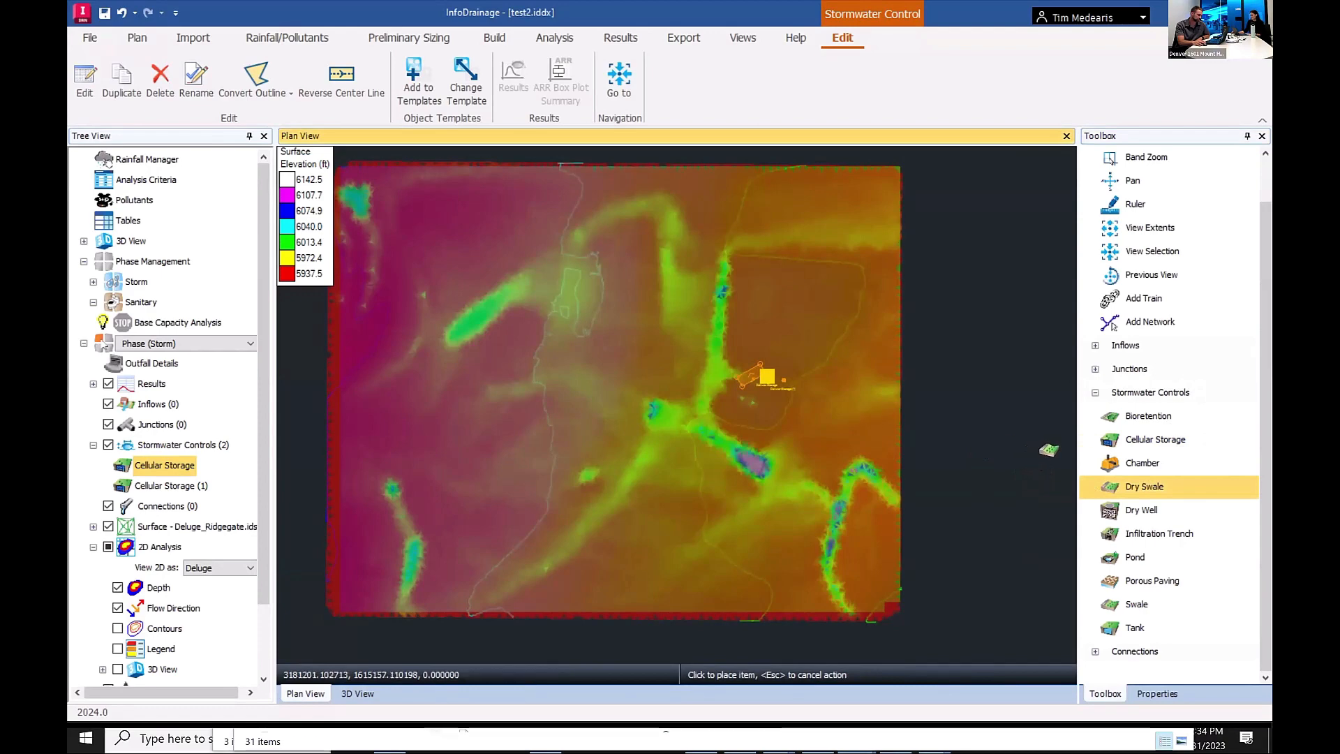
pyautogui.click(1119, 560)
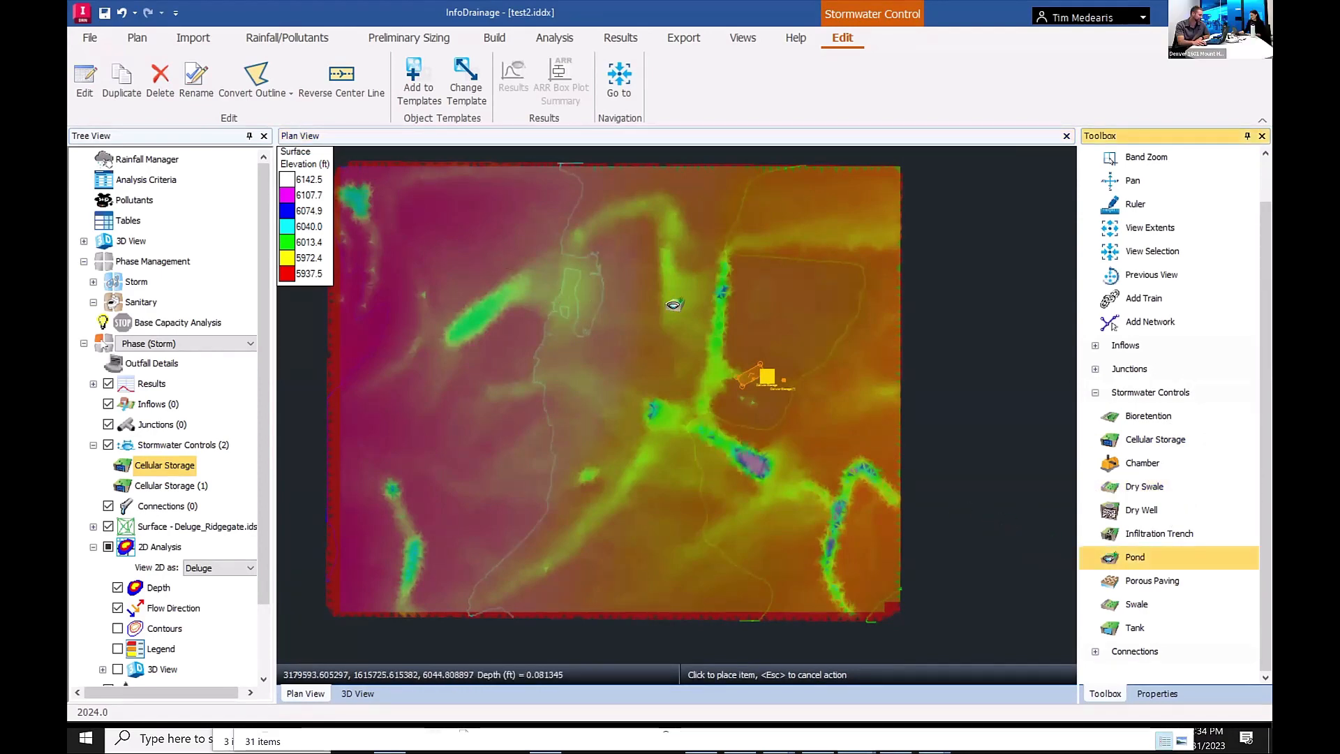
pyautogui.click(676, 305)
pyautogui.click(658, 319)
pyautogui.click(681, 324)
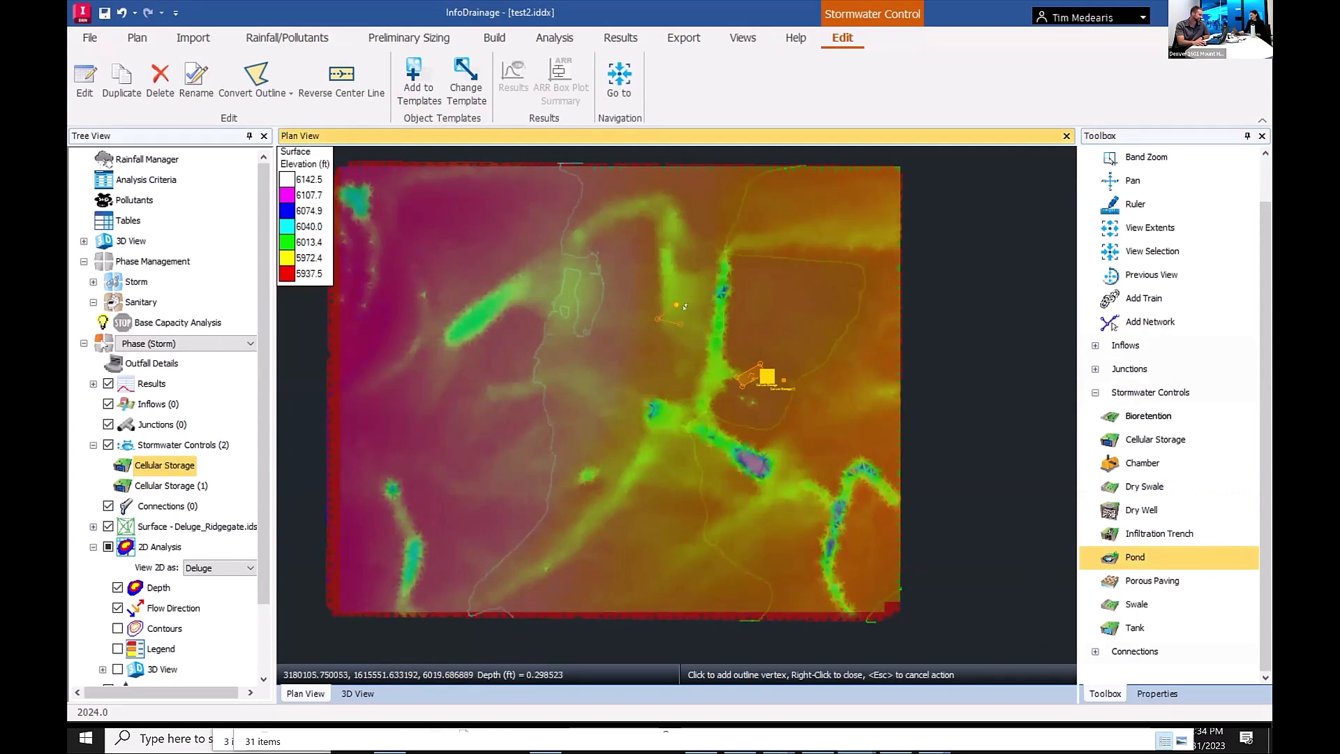
pyautogui.click(690, 311)
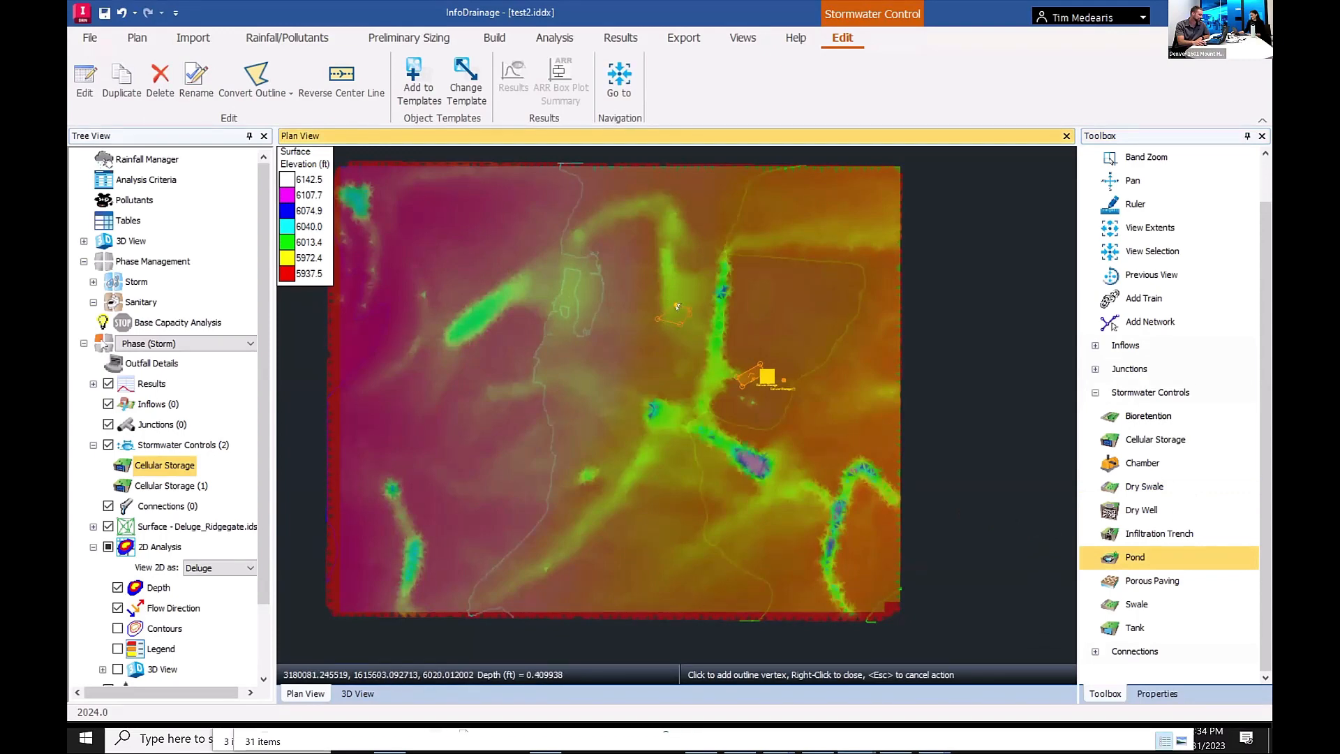
pyautogui.rightClick(678, 311)
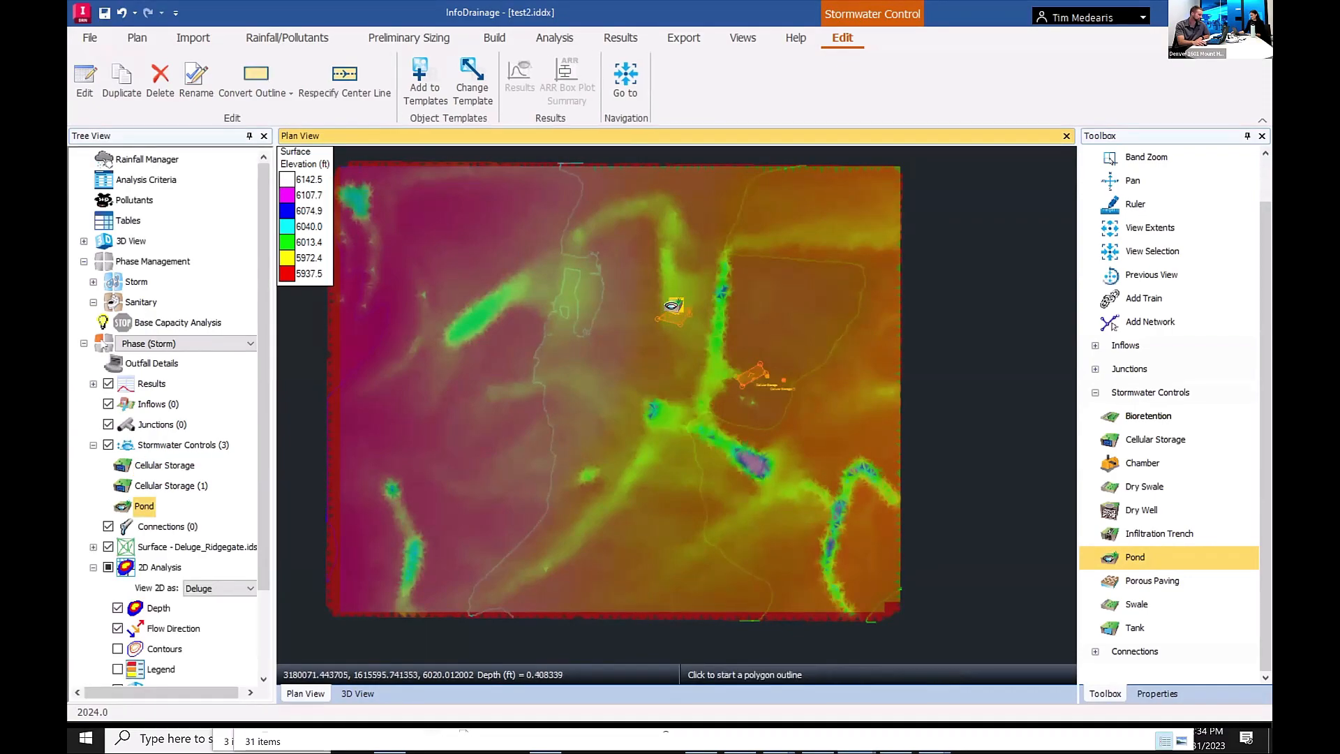
# Open the new pond's Sizing Calculator, compare it with Quick Storage Estimate, and keep Runoff Reduction Volume as the method.
pyautogui.scroll(2, 672, 305)
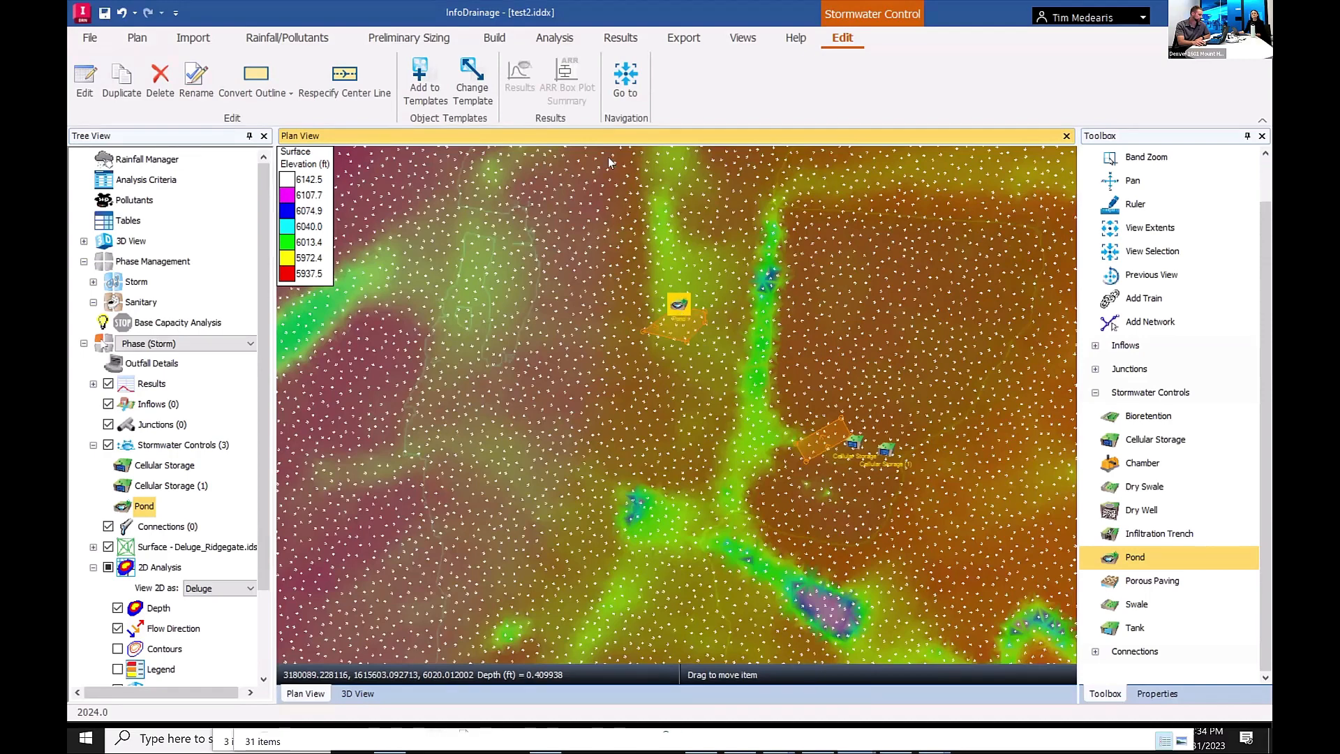
pyautogui.press('F4')
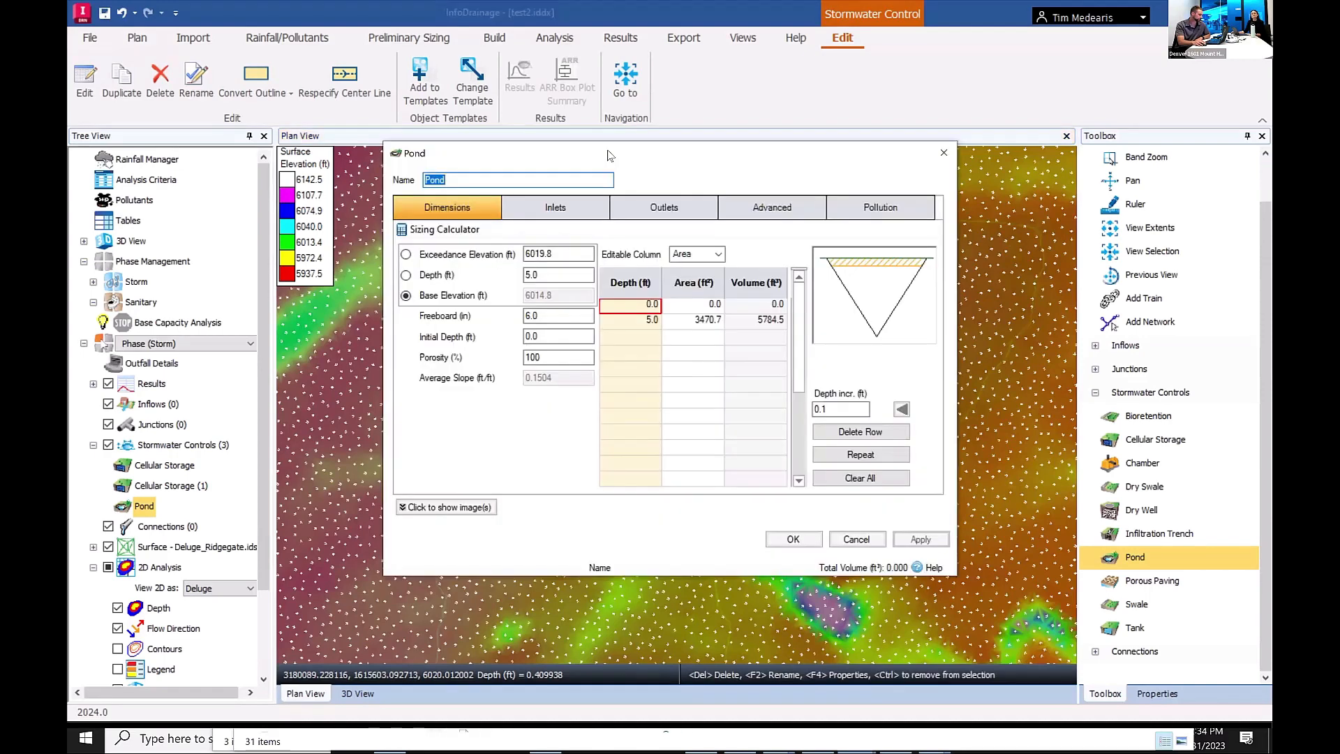
pyautogui.moveTo(544, 153); pyautogui.dragTo(792, 152)
pyautogui.click(681, 229)
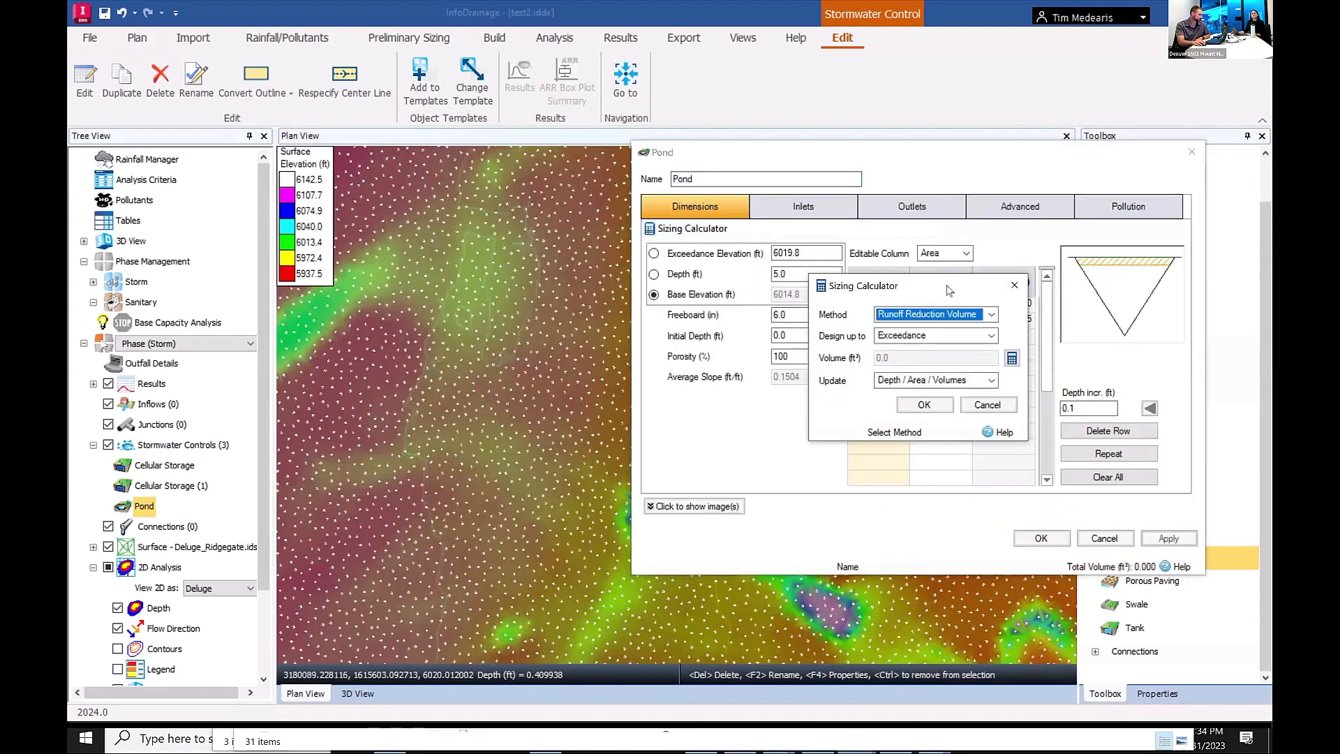
pyautogui.click(992, 315)
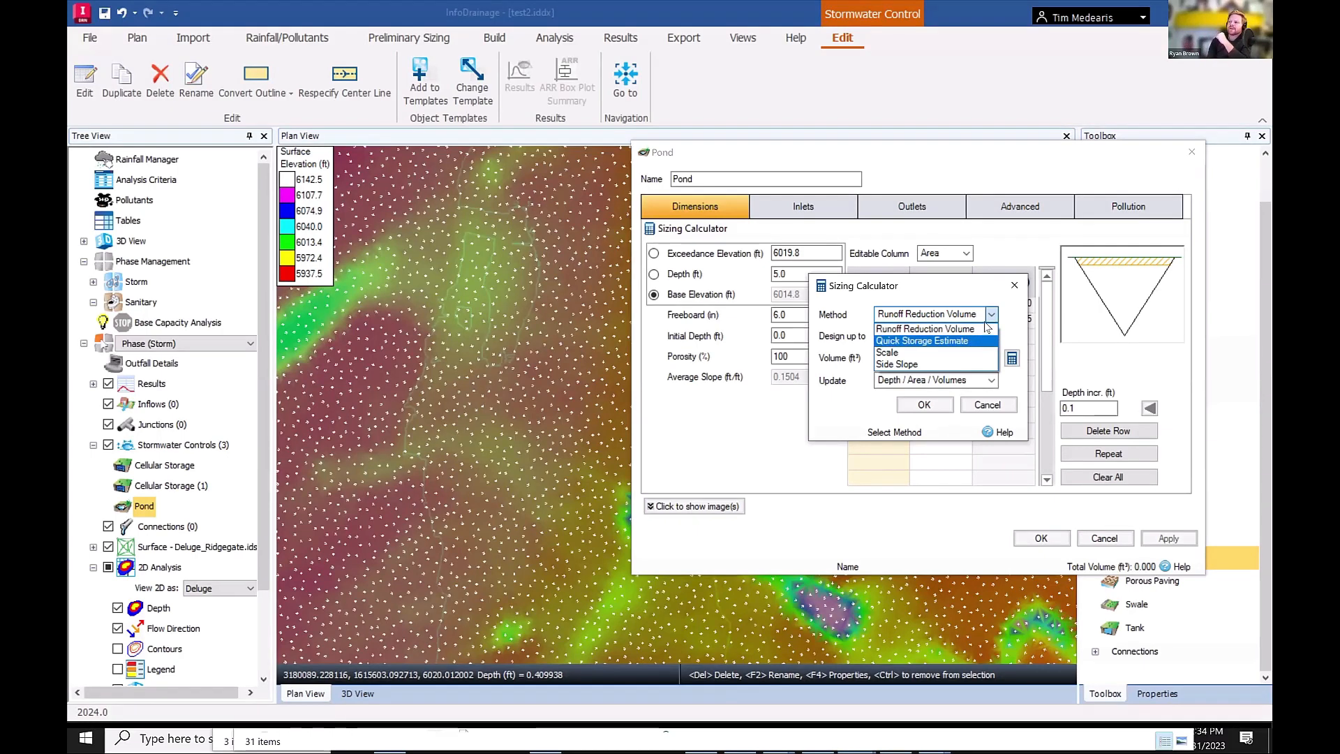
pyautogui.click(979, 341)
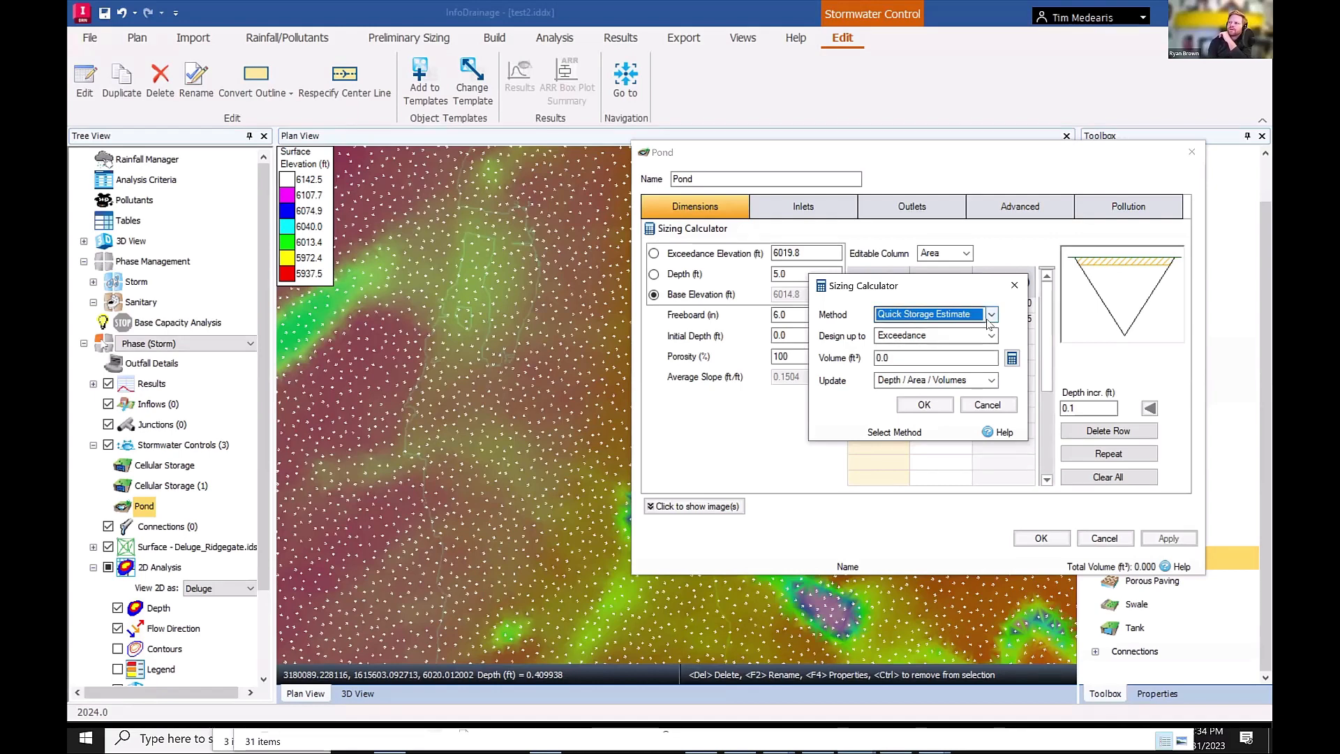
pyautogui.click(990, 318)
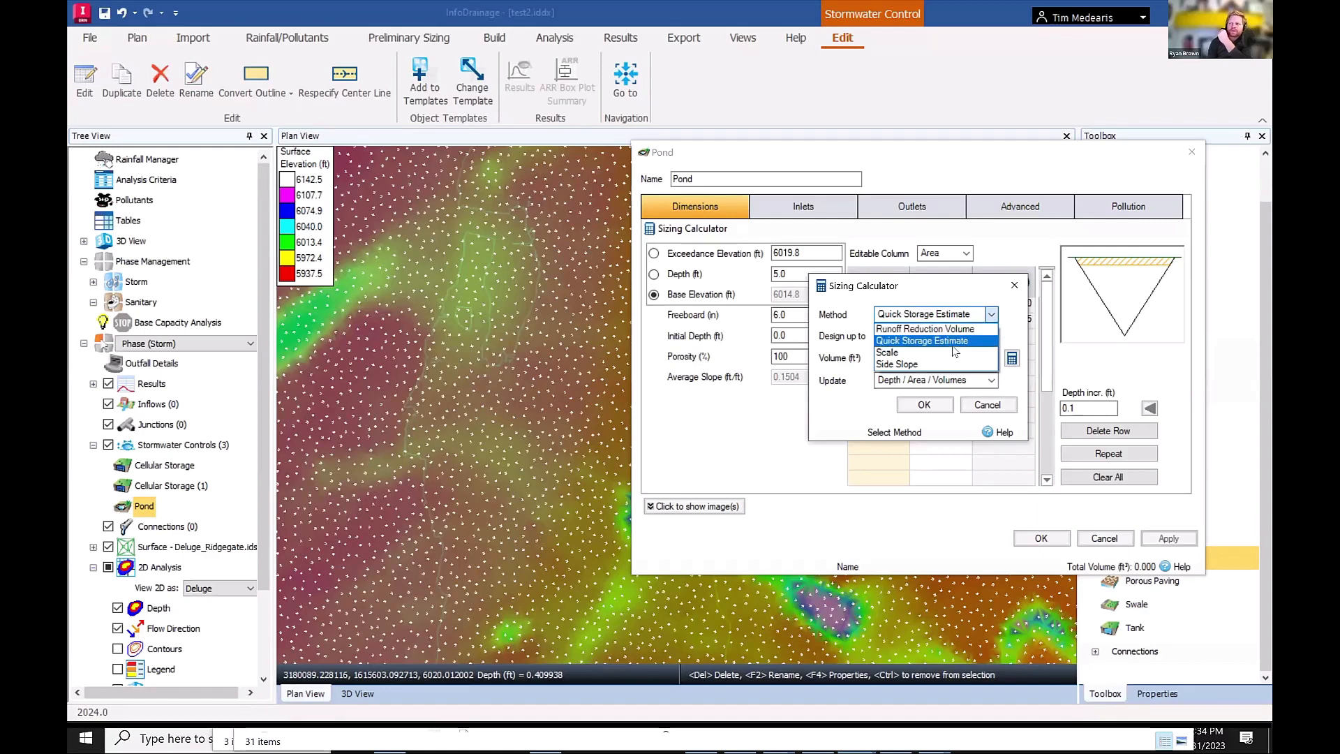
pyautogui.click(956, 330)
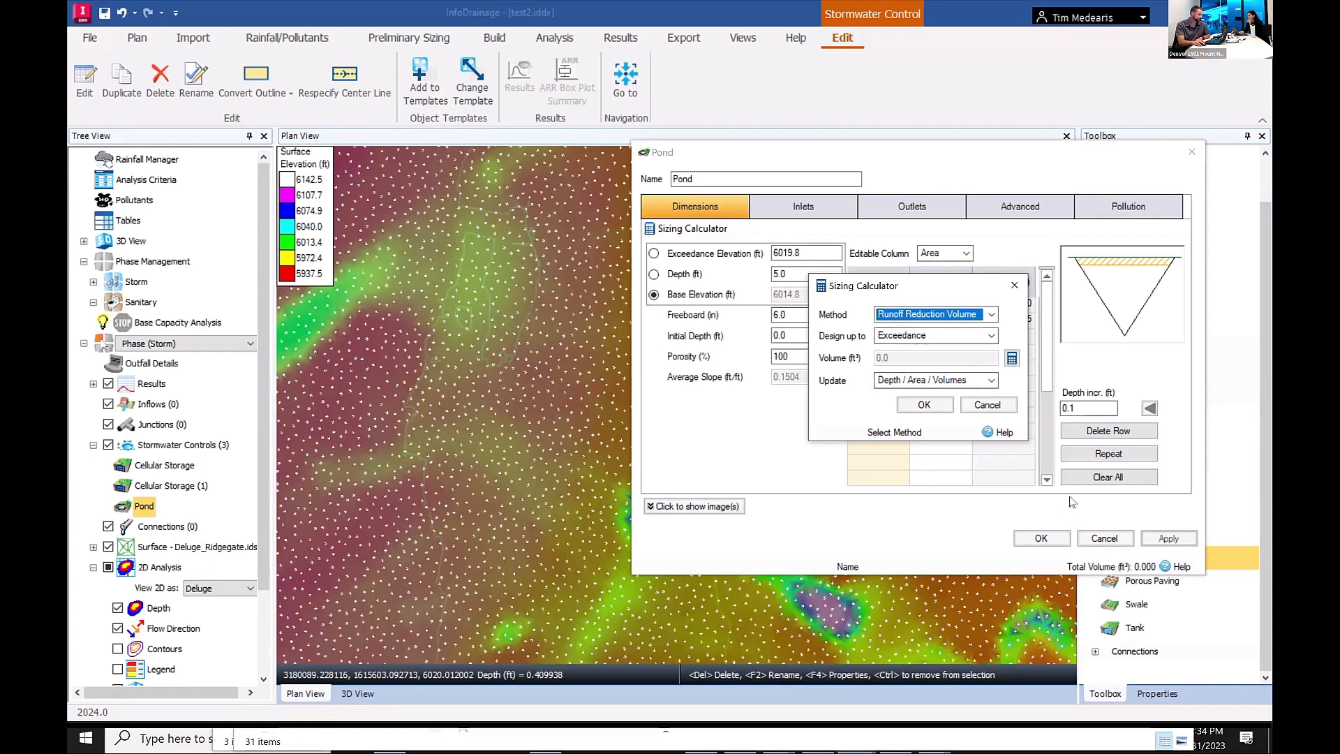
# Open the pond's Water Quality Volume calculation and set its method to Runoff Reduction.
pyautogui.click(1011, 358)
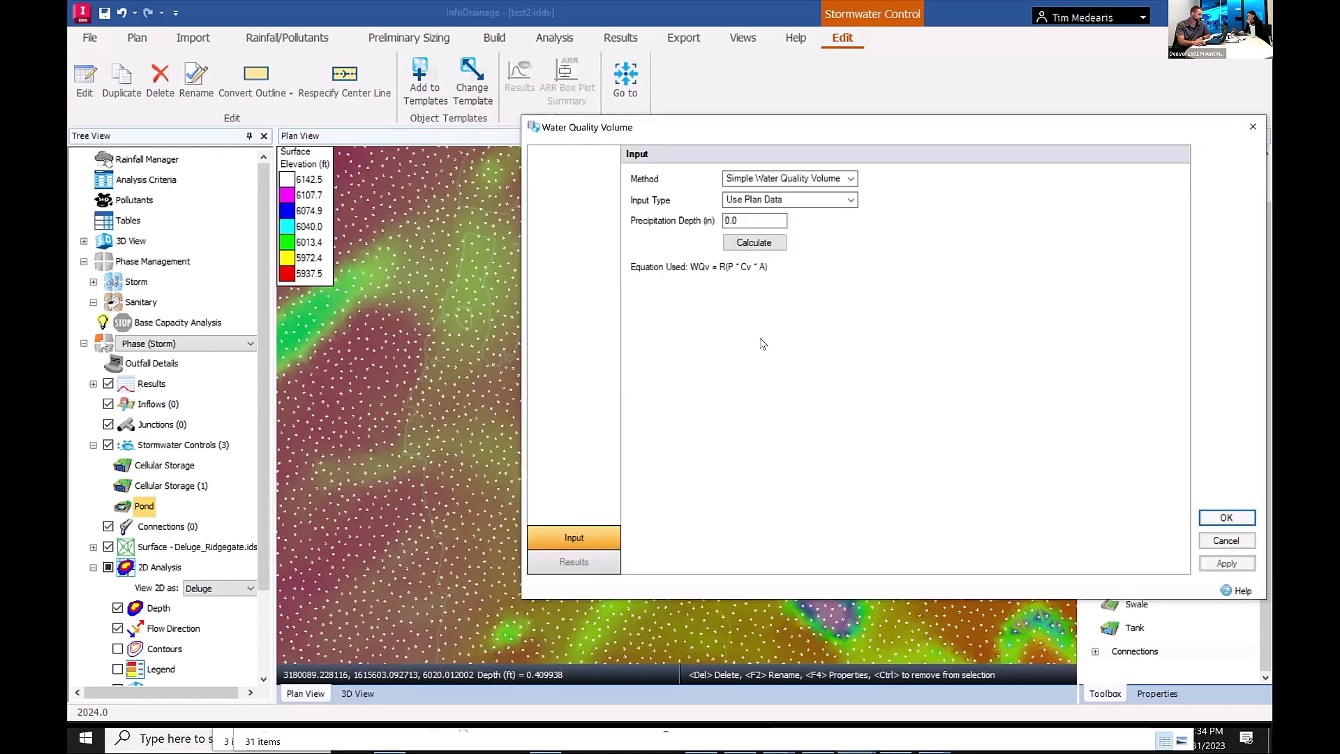
pyautogui.click(851, 180)
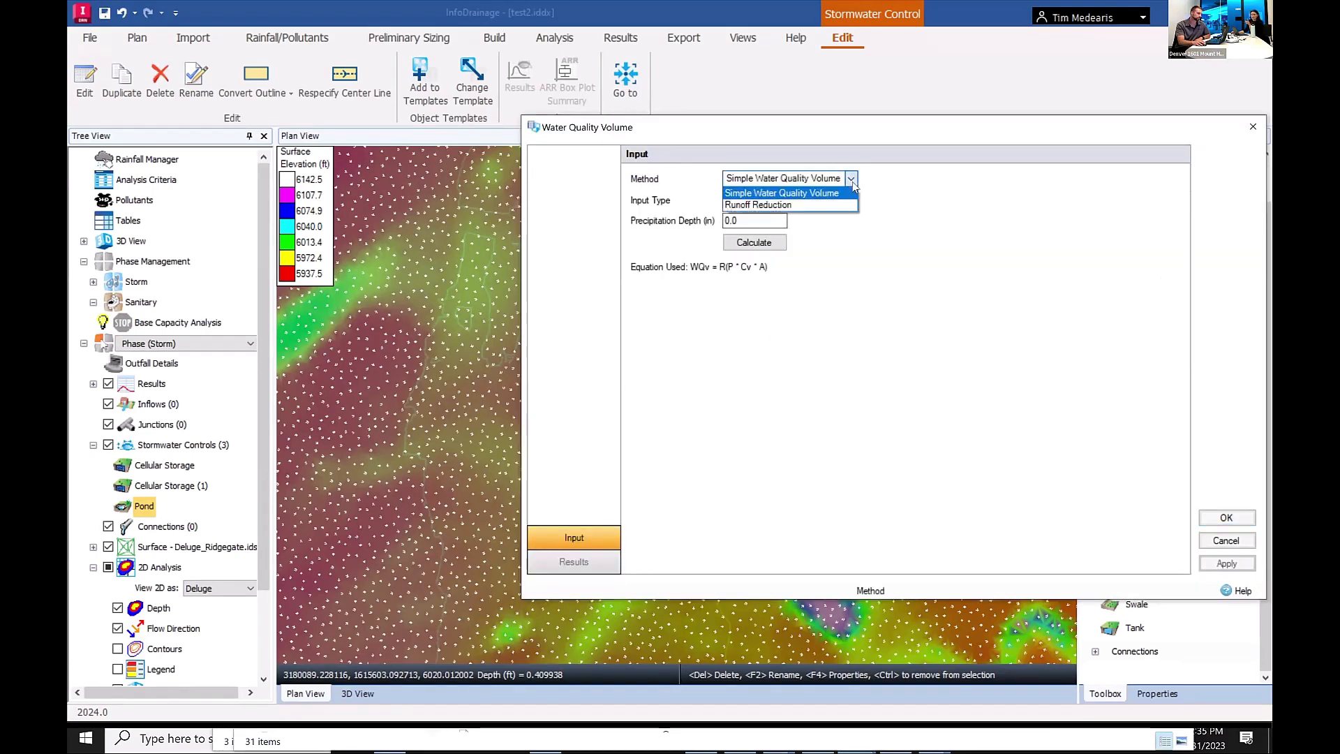
pyautogui.click(851, 204)
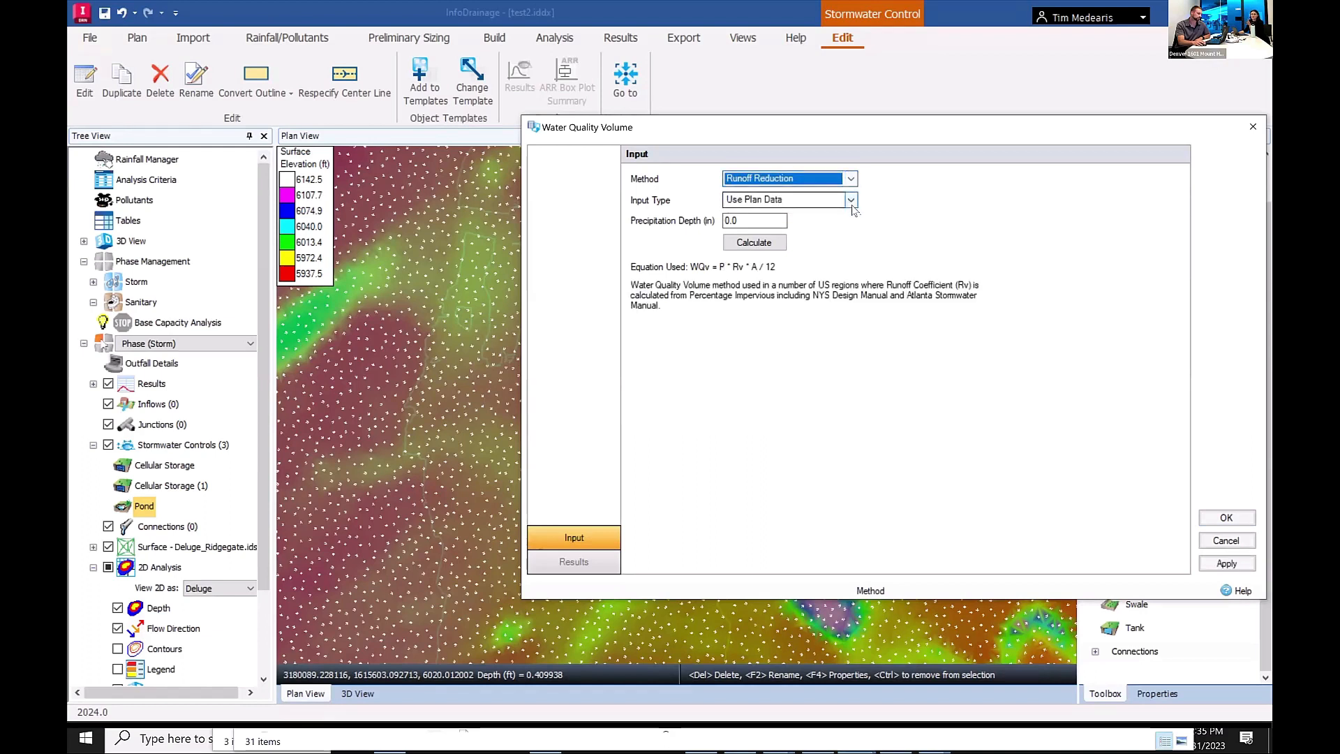